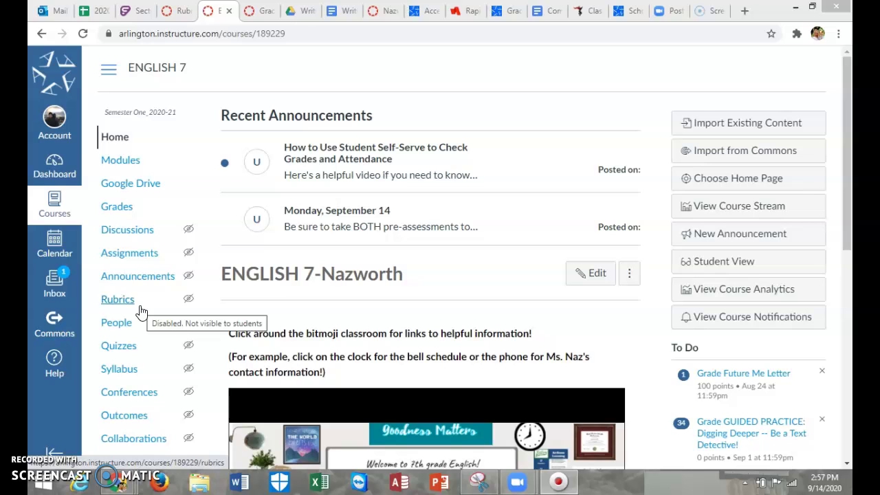
From the course Rubrics page, start a new rubric and title it 'Basic OER'
left_click(119, 303)
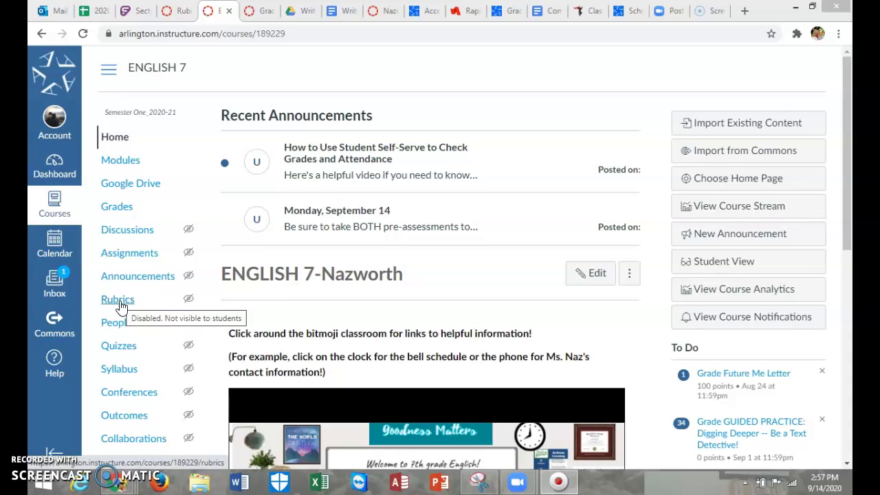
left_click(119, 302)
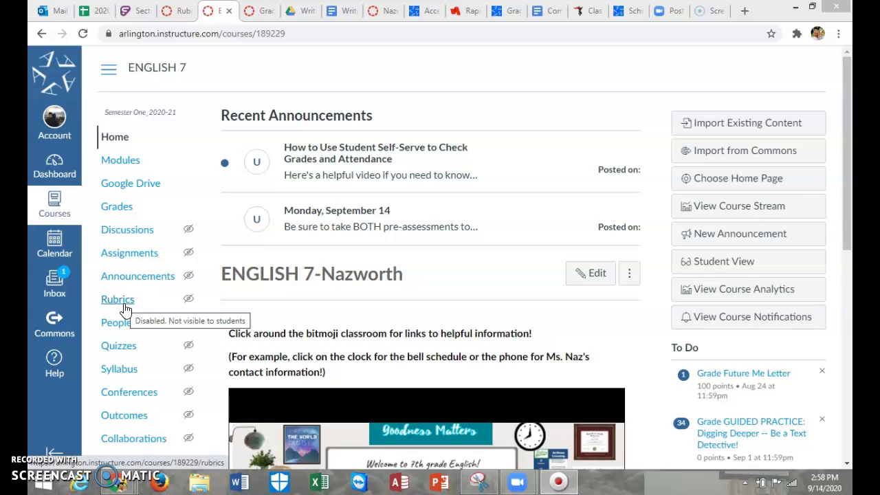
left_click(125, 308)
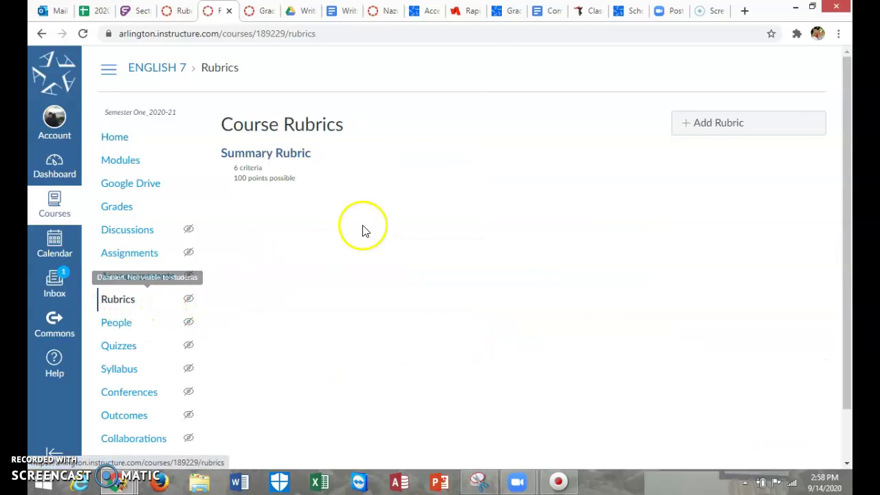
left_click(709, 131)
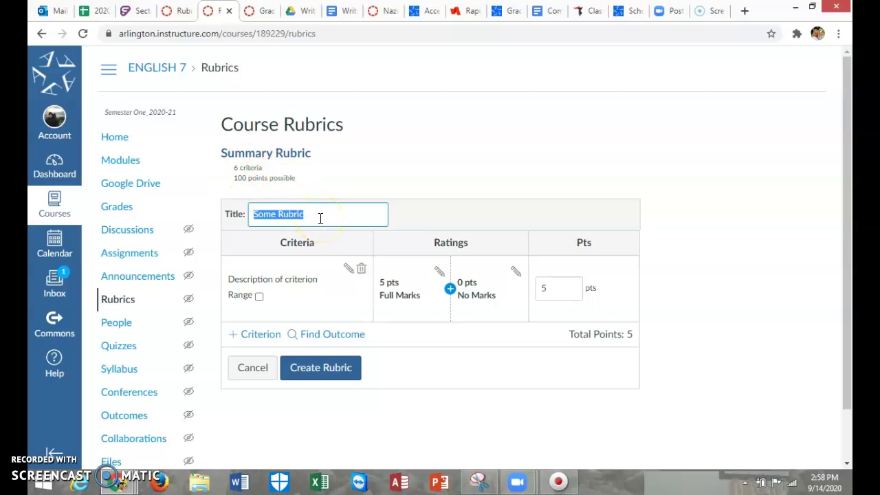
type("Ba")
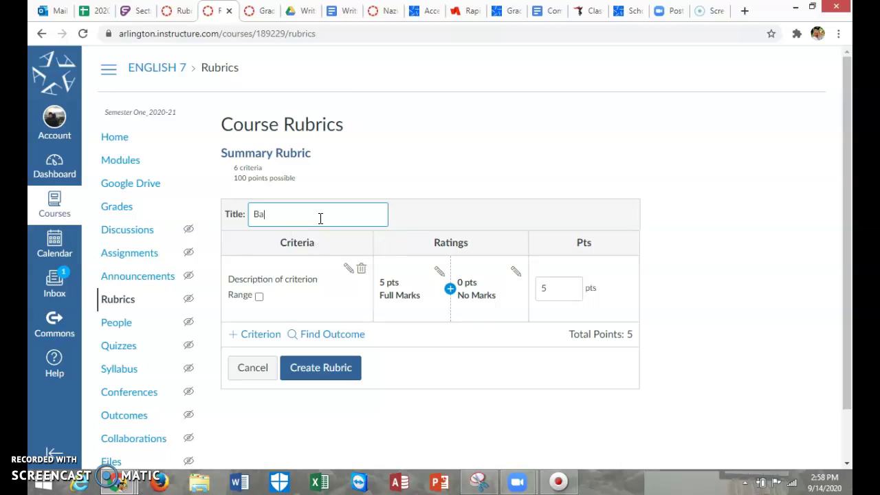
type("sic OER Ques")
key("BackSpace")
key("BackSpace")
key("BackSpace")
key("BackSpace")
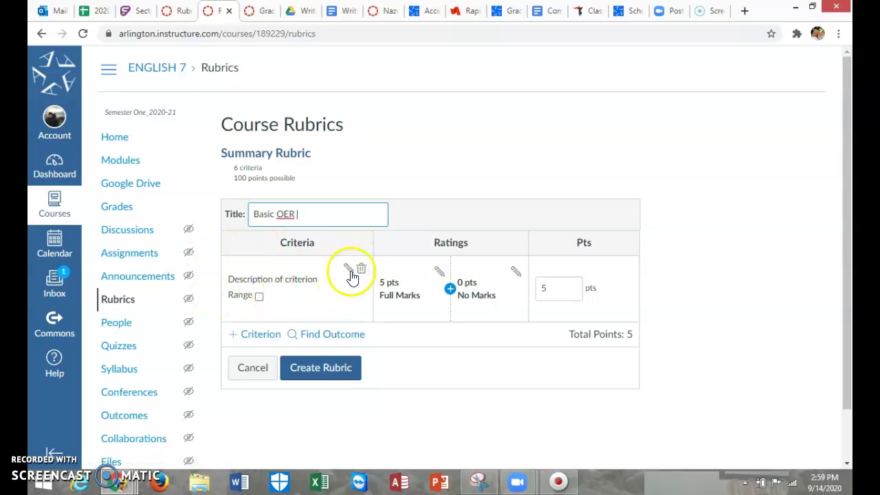
Change the default criterion's description to 'Student Submission'
left_click(350, 270)
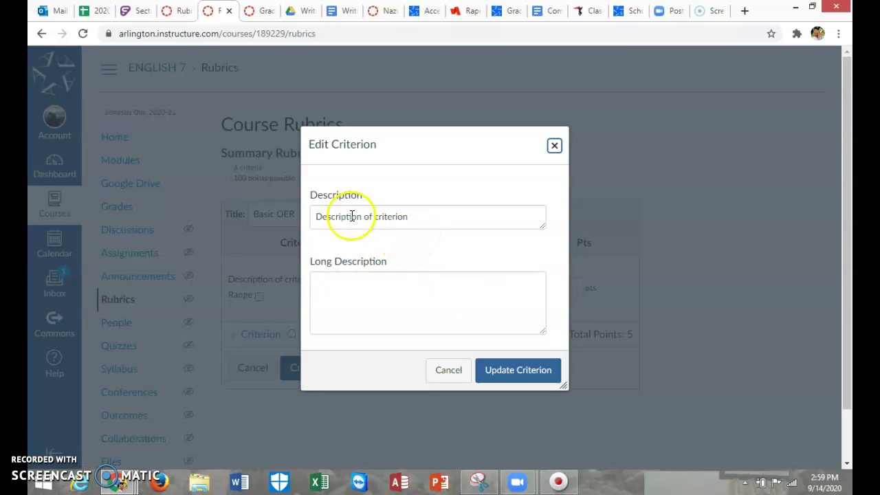
left_click_drag(417, 217, 270, 216)
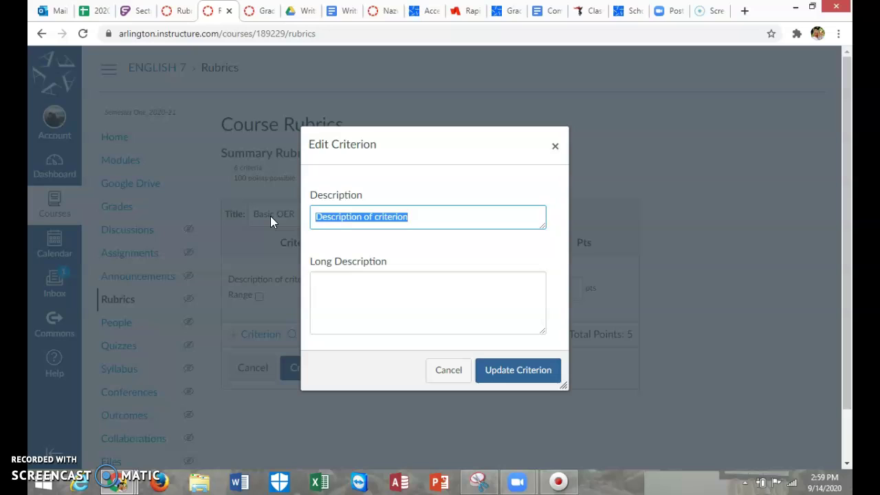
type("Stud")
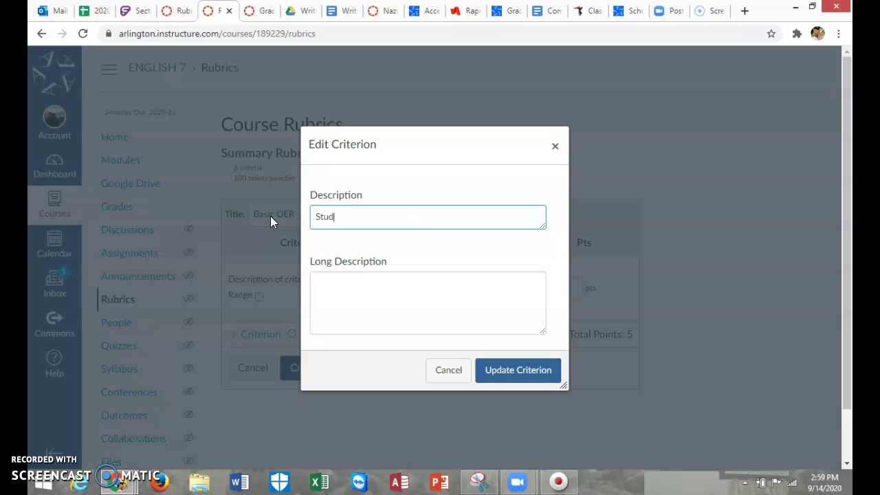
type("ent Submission")
left_click(485, 377)
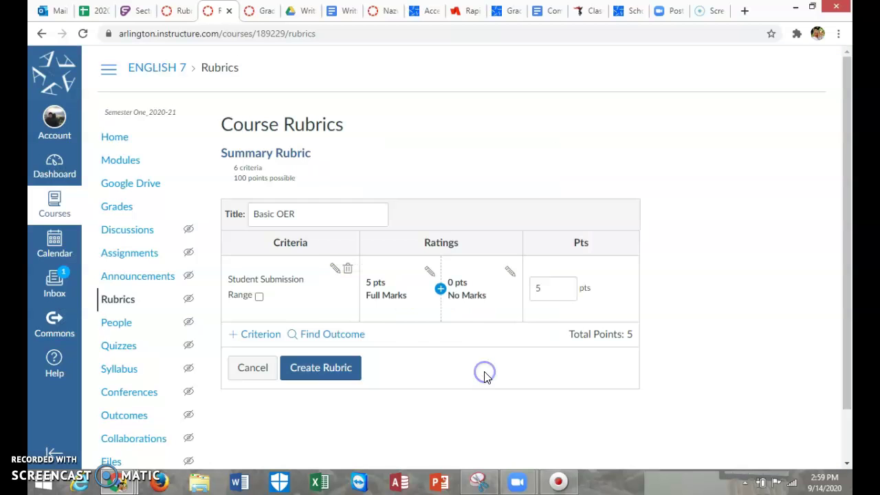
Change the Full Marks rating to 50 pts titled 'Advanced'
left_click(430, 274)
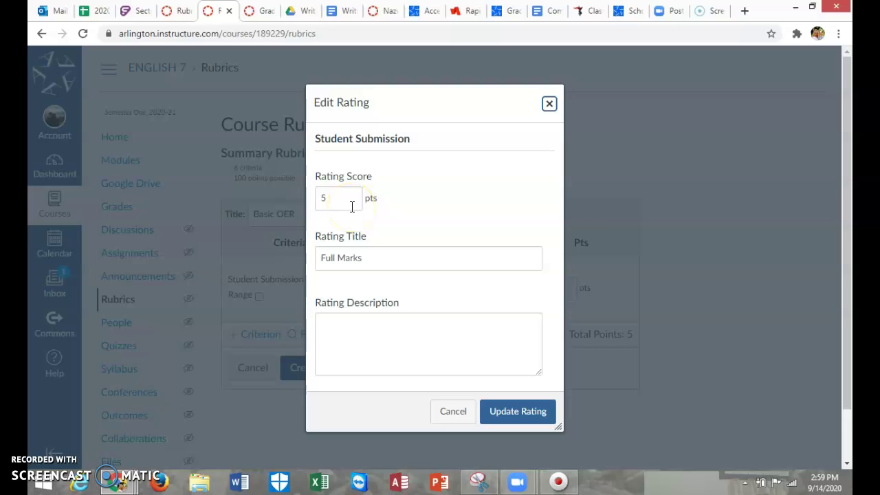
left_click(330, 198)
left_click(359, 252)
left_click_drag(377, 259, 308, 260)
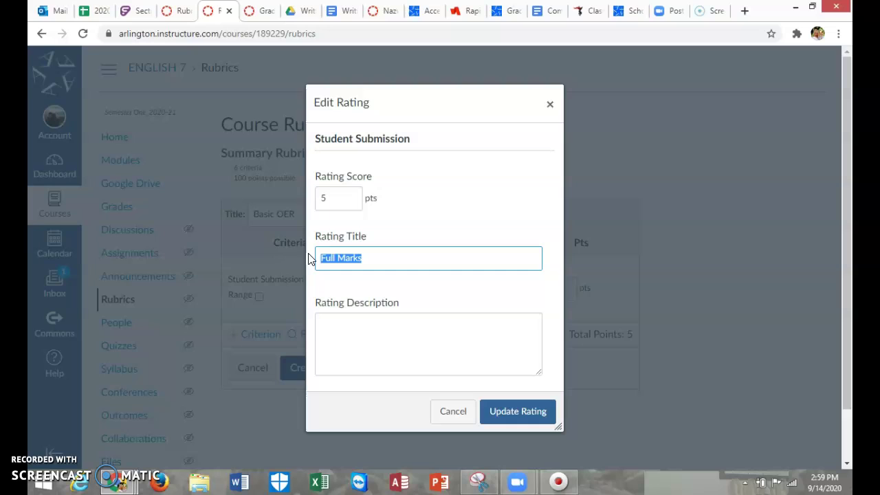
type("Advanc")
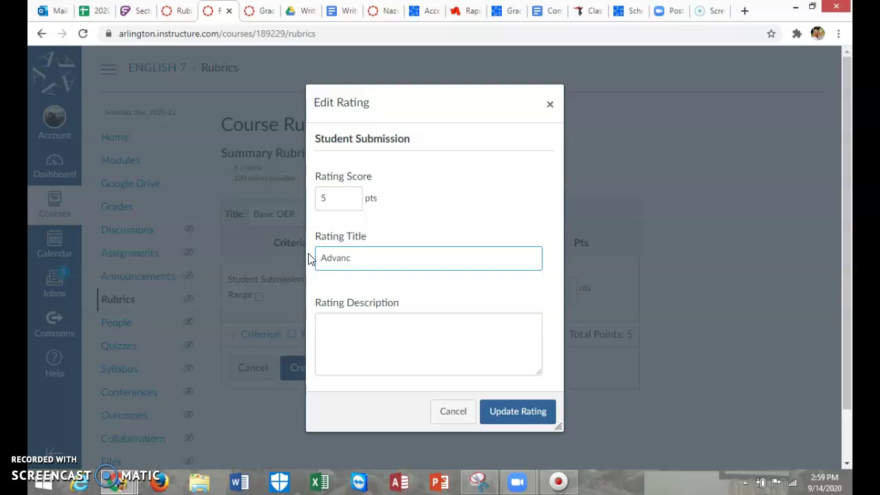
type("ed")
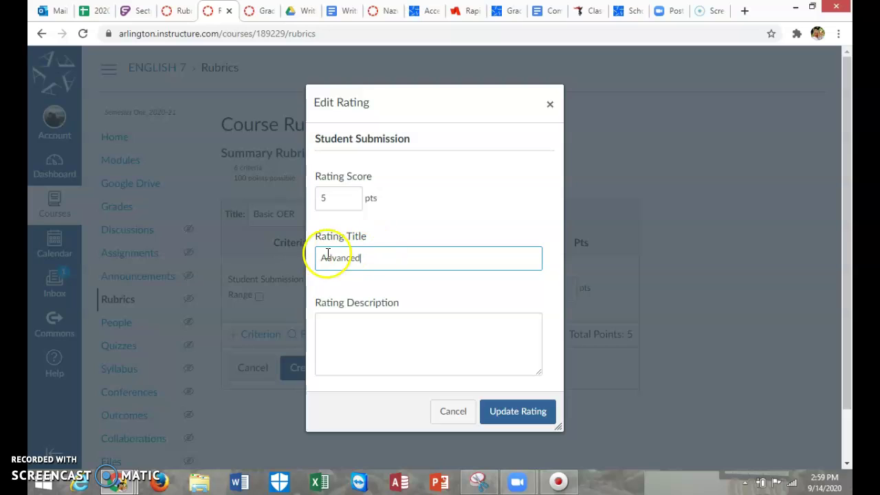
left_click_drag(338, 199, 297, 201)
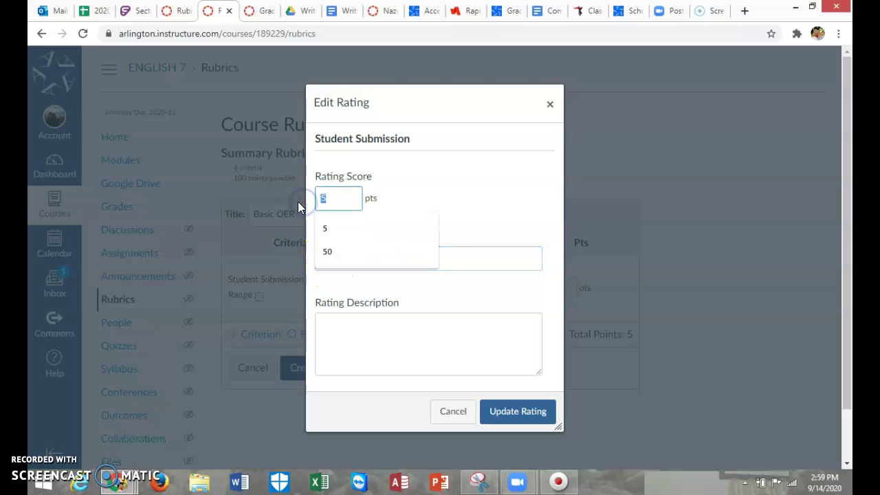
type("50")
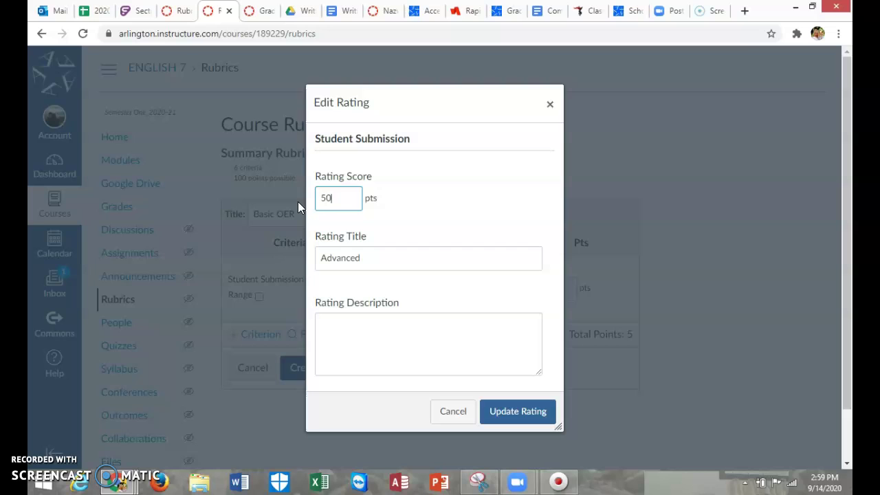
left_click(498, 335)
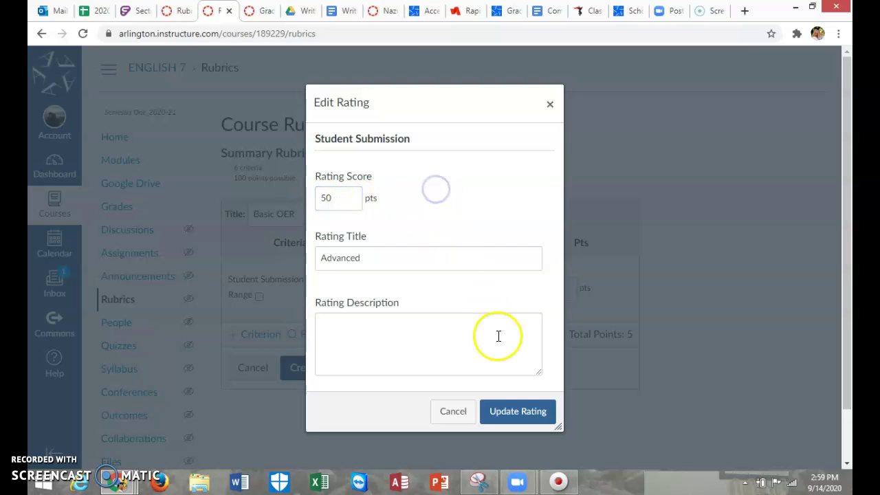
left_click(518, 415)
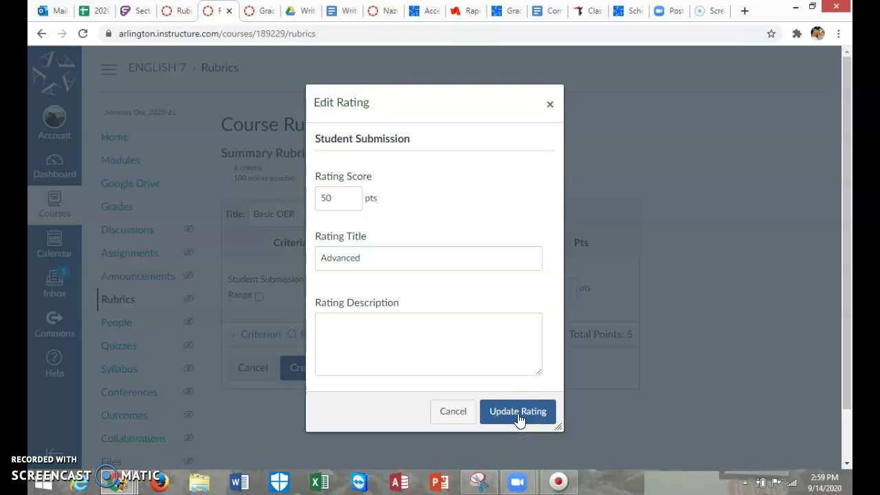
left_click(518, 415)
Add a 25 pts 'Adequate' rating between Advanced and No Marks
left_click(453, 295)
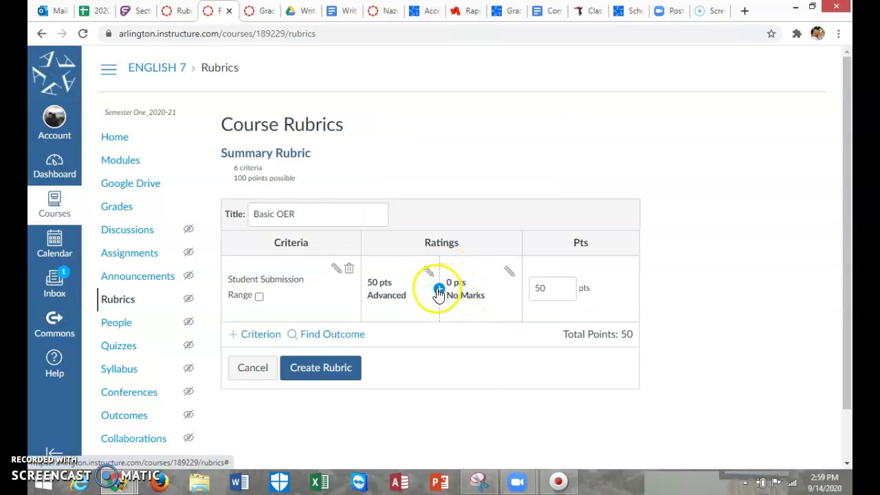
left_click(438, 288)
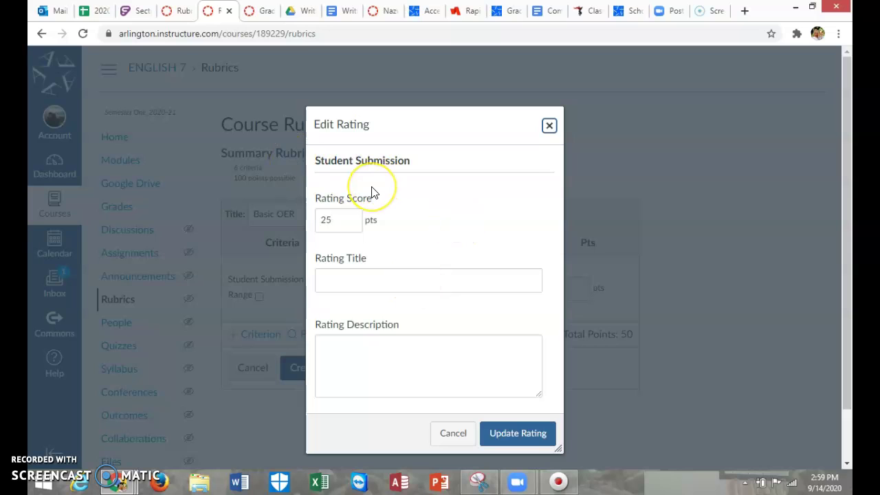
left_click(354, 220)
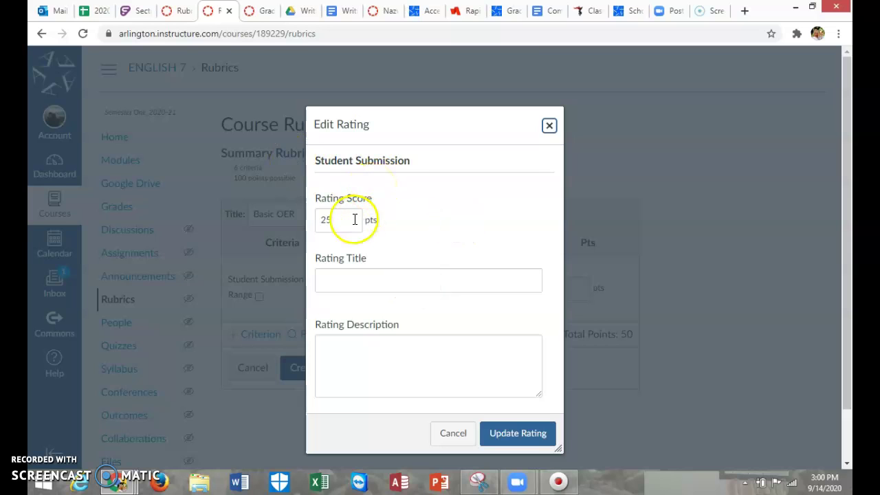
left_click(370, 290)
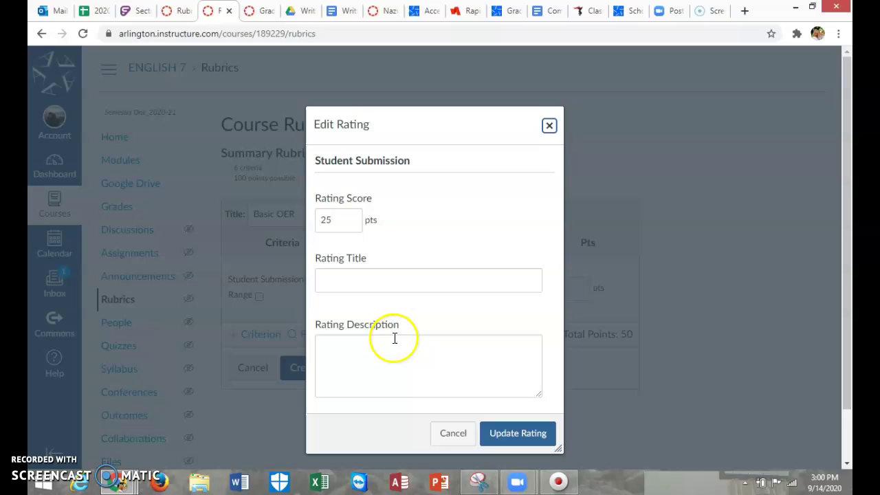
left_click(356, 279)
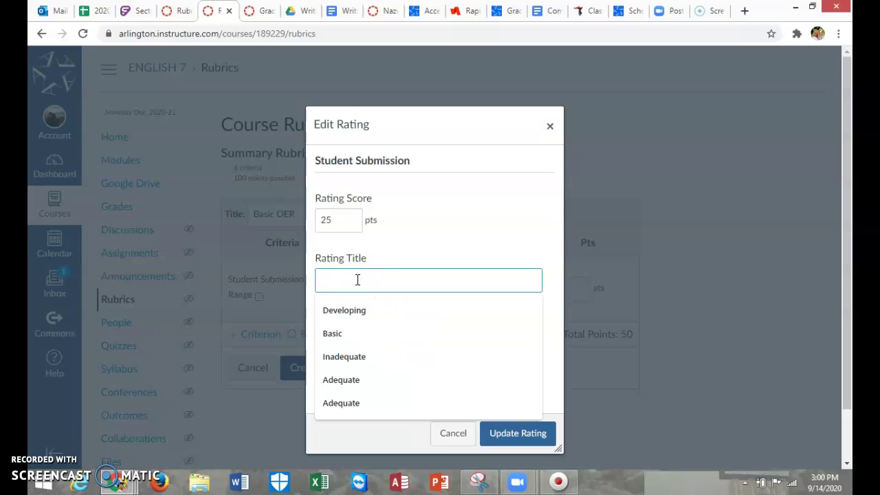
type("Adequate")
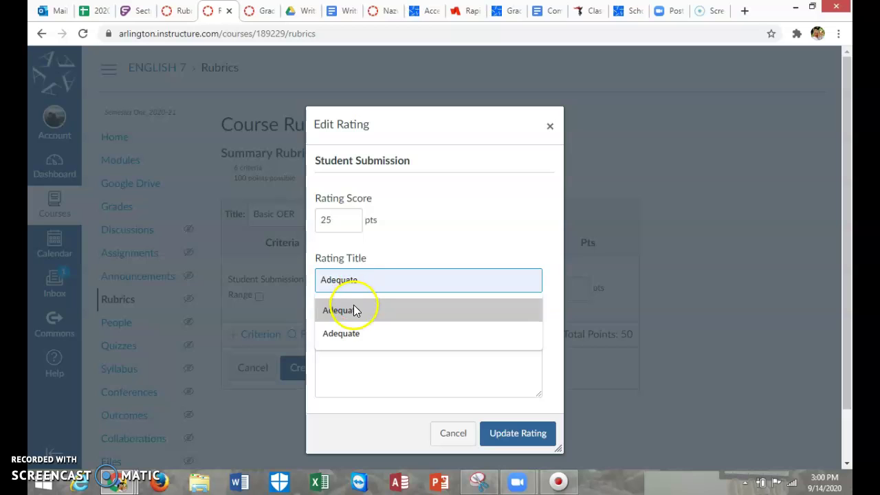
left_click(353, 306)
left_click(524, 435)
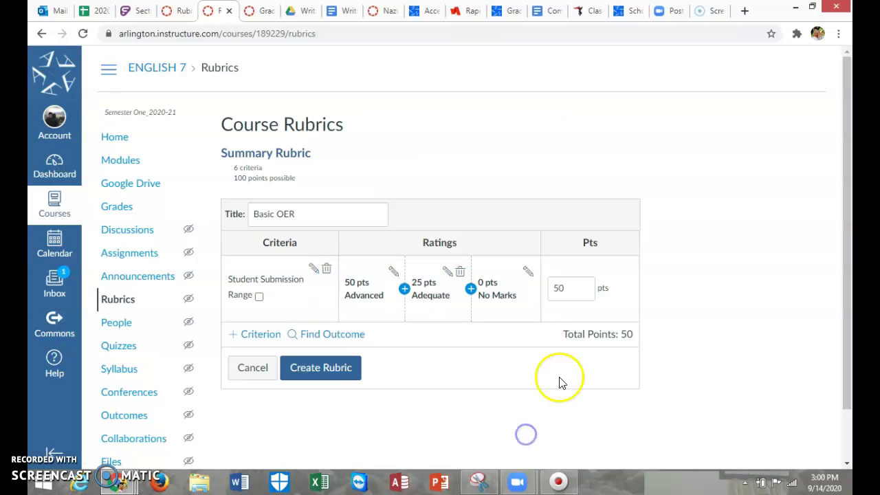
Rename the 0-point No Marks rating to 'Inadequate'
left_click(527, 272)
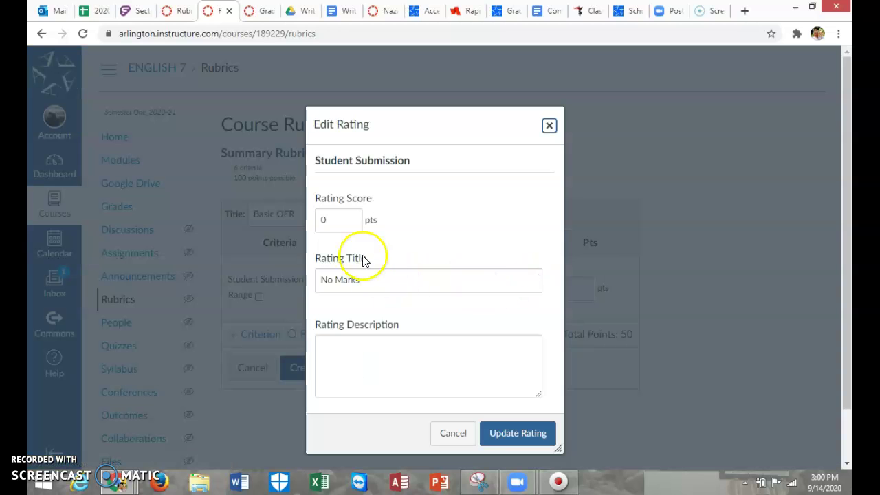
left_click_drag(373, 278, 284, 281)
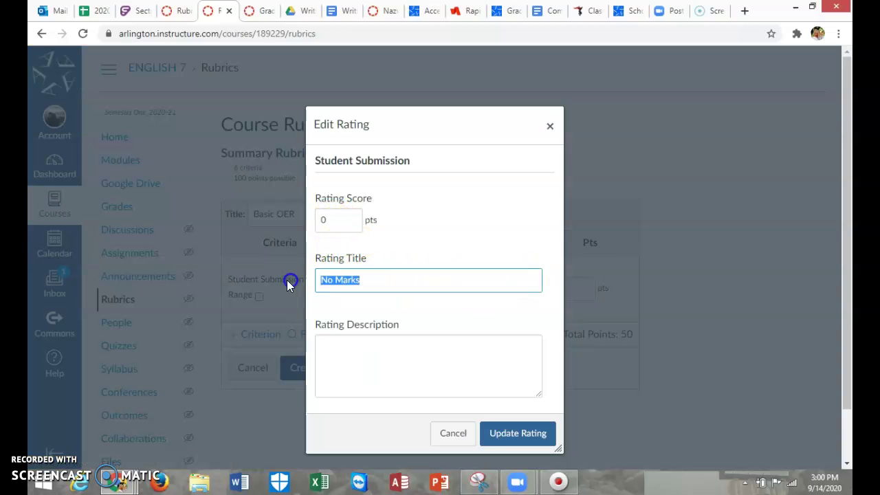
type("Ina")
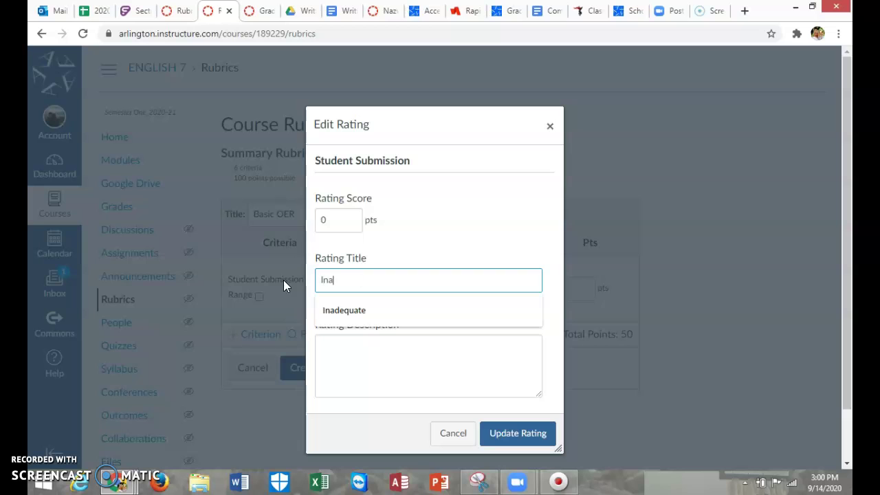
left_click(336, 309)
left_click(501, 430)
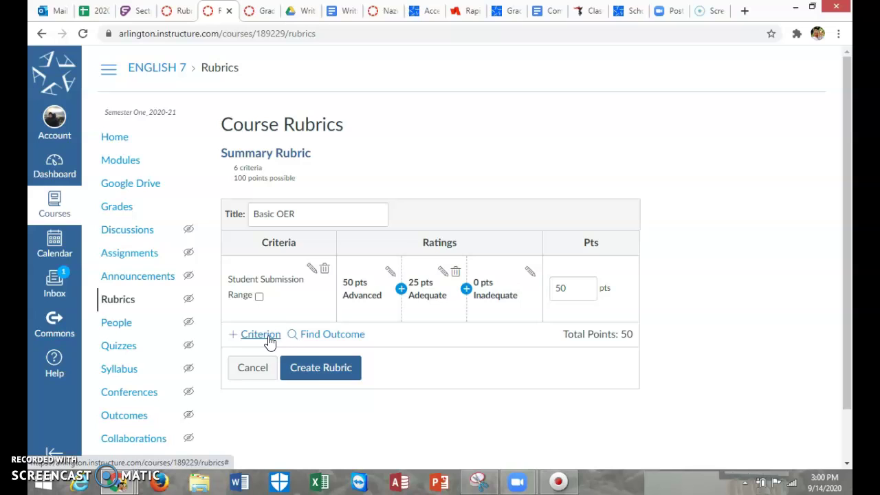
Add a new criterion described 'Answered the question using evidence/support'
left_click(269, 342)
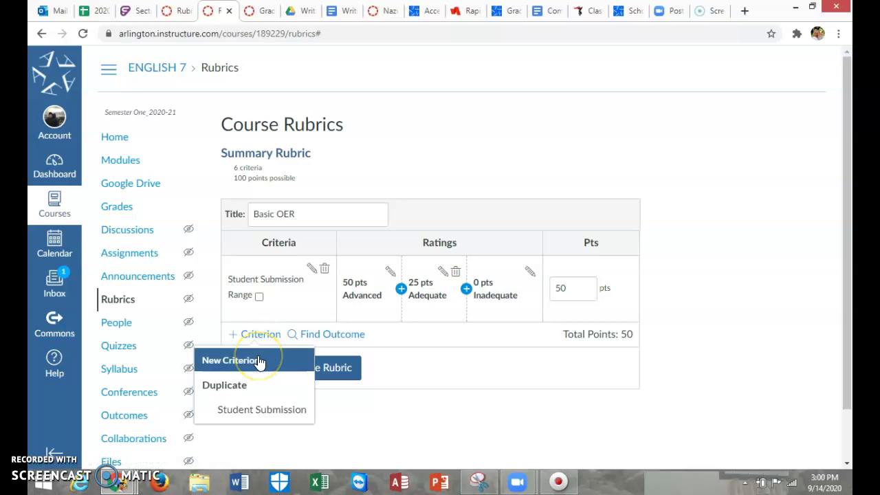
left_click(259, 361)
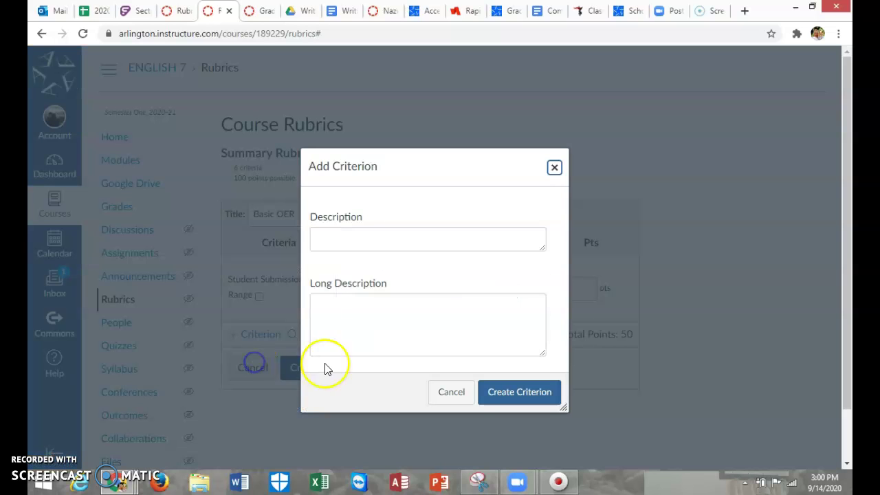
left_click(342, 240)
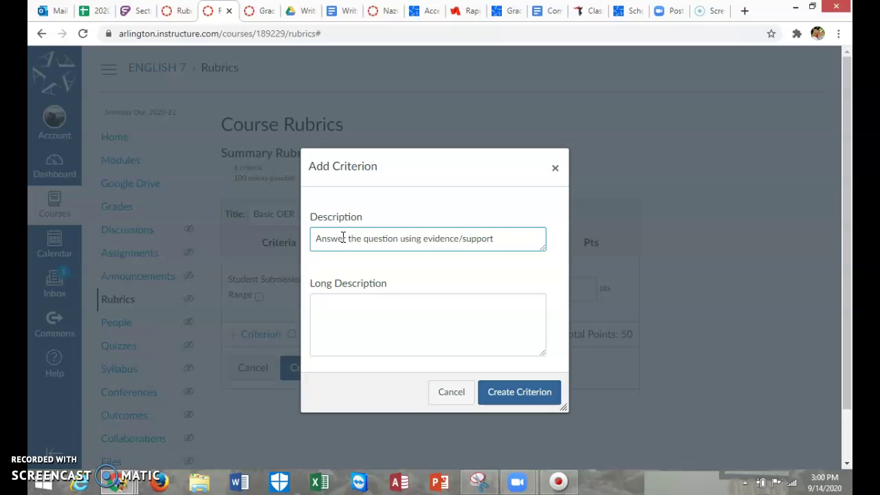
type("ed")
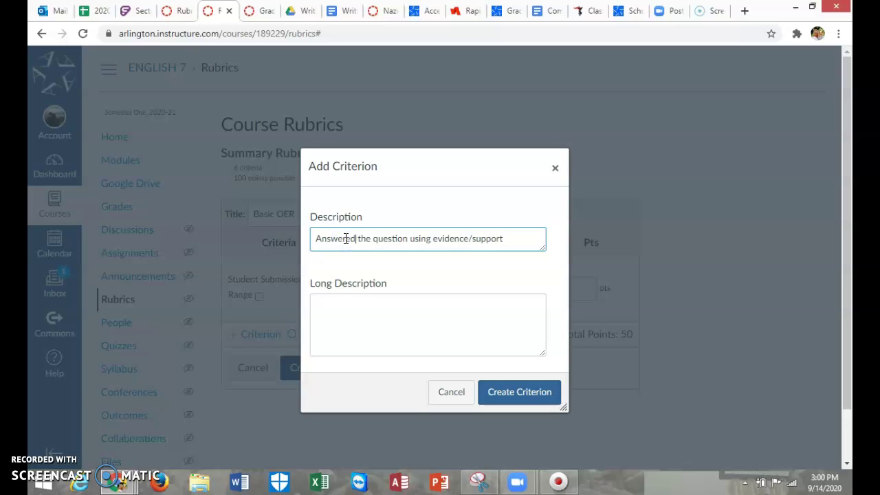
left_click(520, 396)
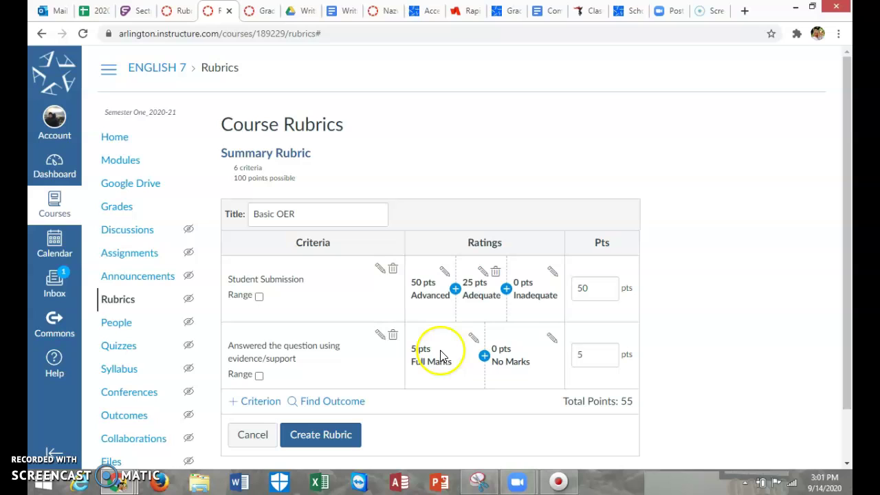
Change the evidence criterion's Full Marks rating to 20 pts 'Excellent'
left_click(473, 338)
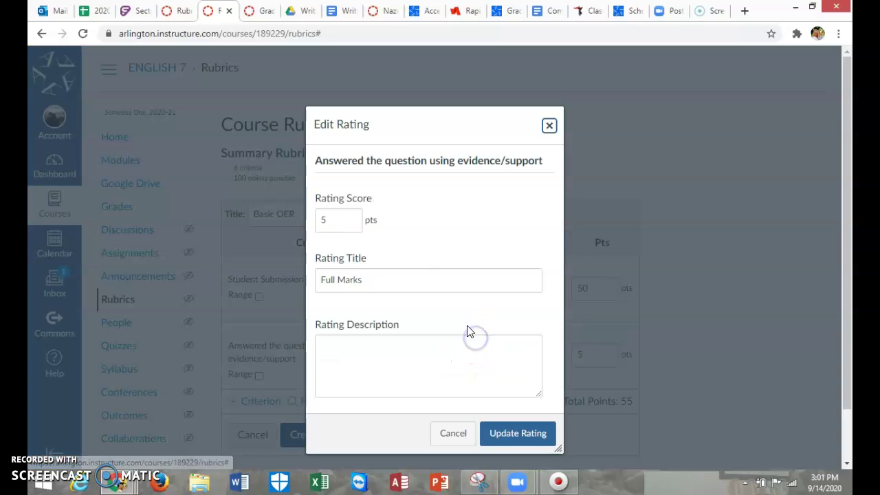
double_click(315, 227)
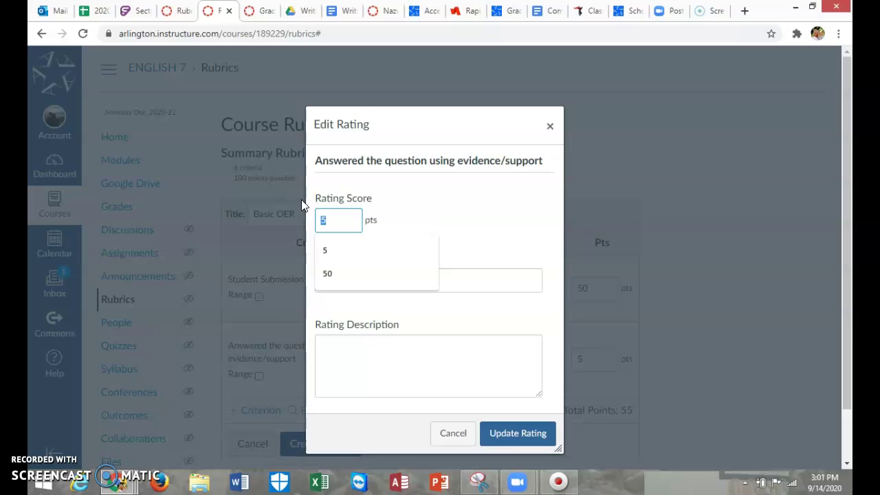
type("20")
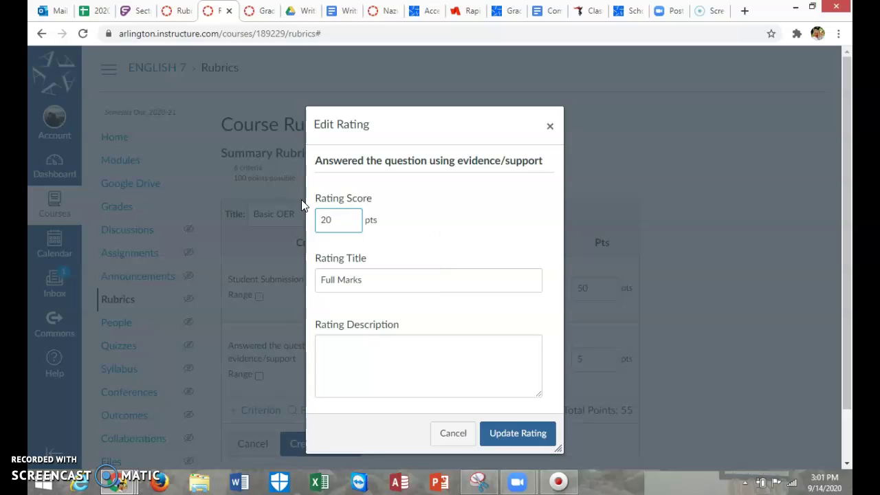
left_click(355, 350)
left_click_drag(366, 282, 307, 275)
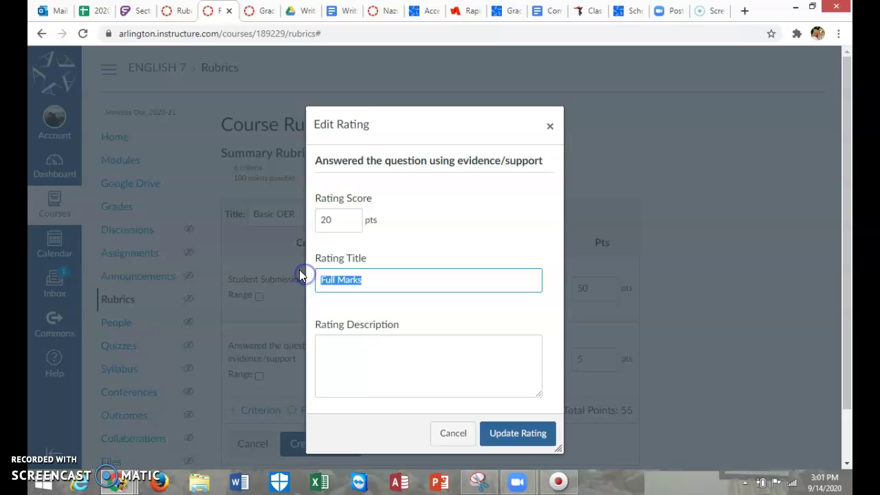
type("A")
key("BackSpace")
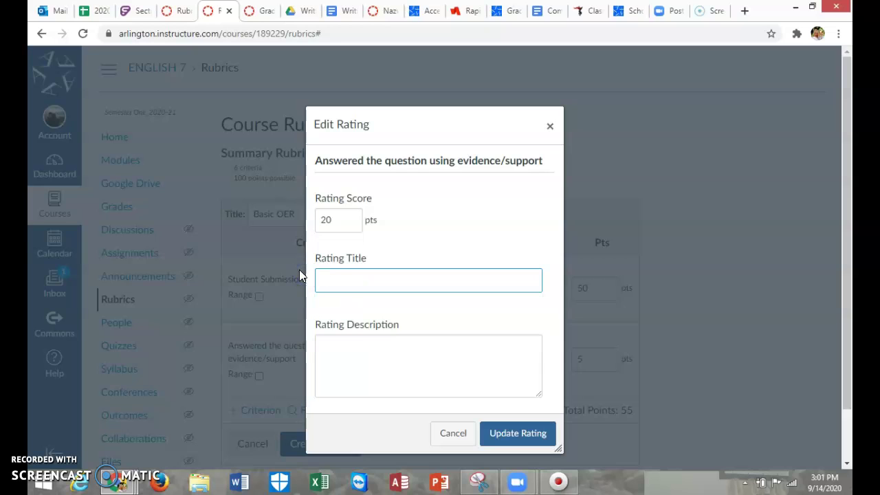
type("Excellent")
left_click(455, 355)
left_click(516, 433)
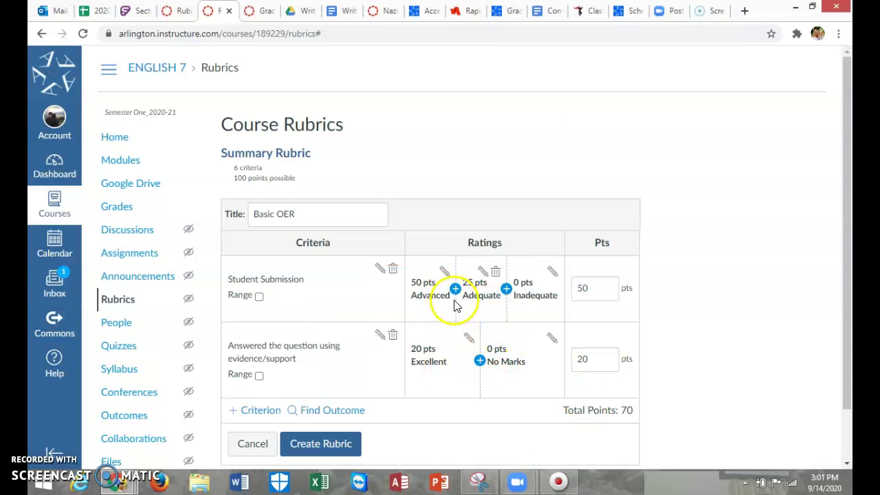
Add a 10 pts middle rating titled 'Adequate' to the evidence criterion
left_click(479, 361)
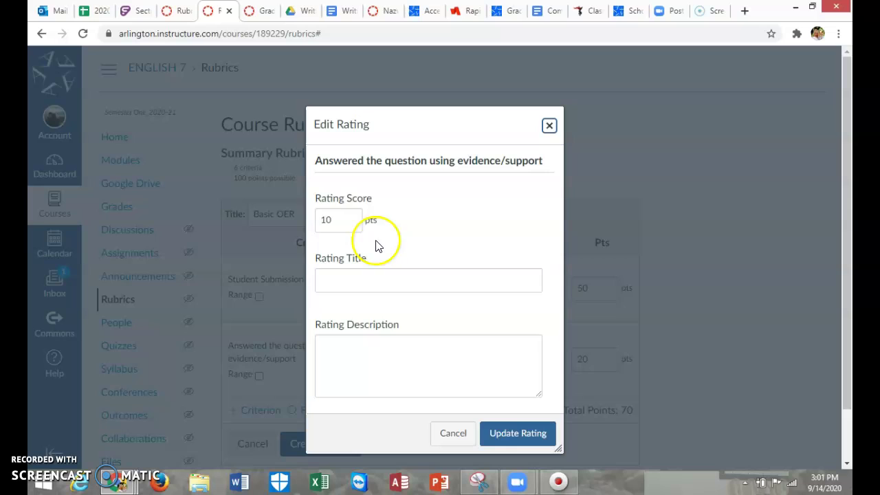
left_click(359, 277)
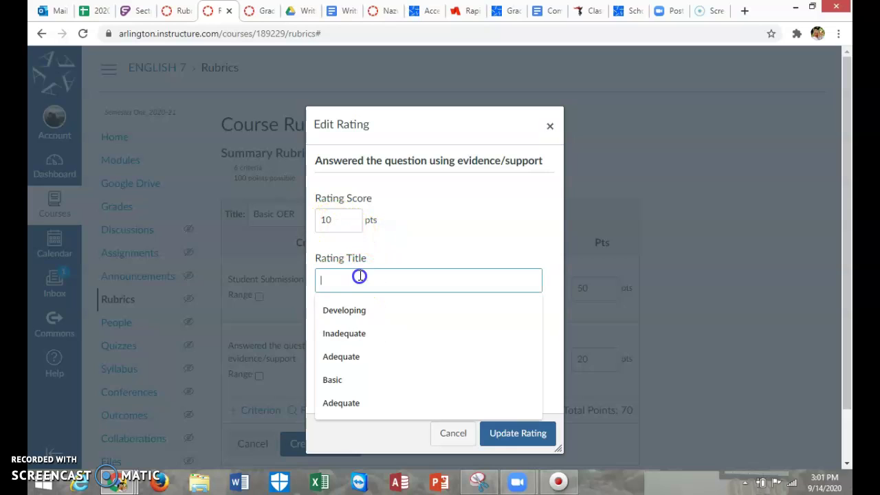
type("Devel")
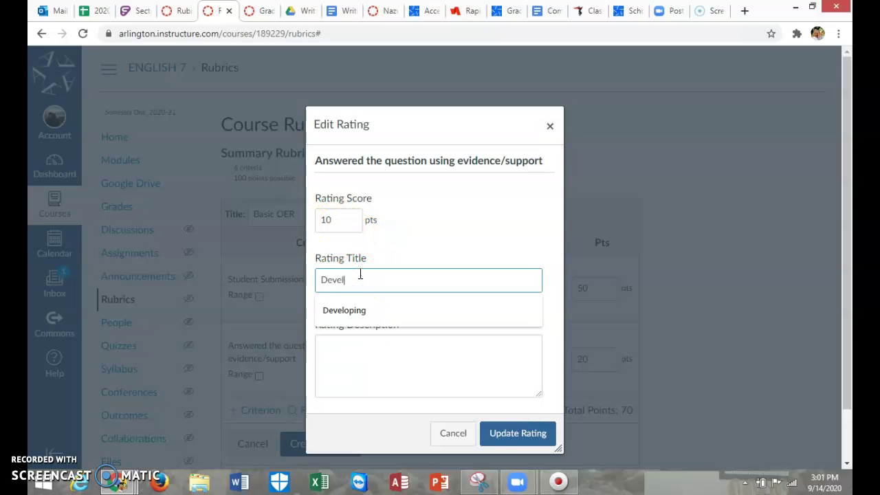
type("oping")
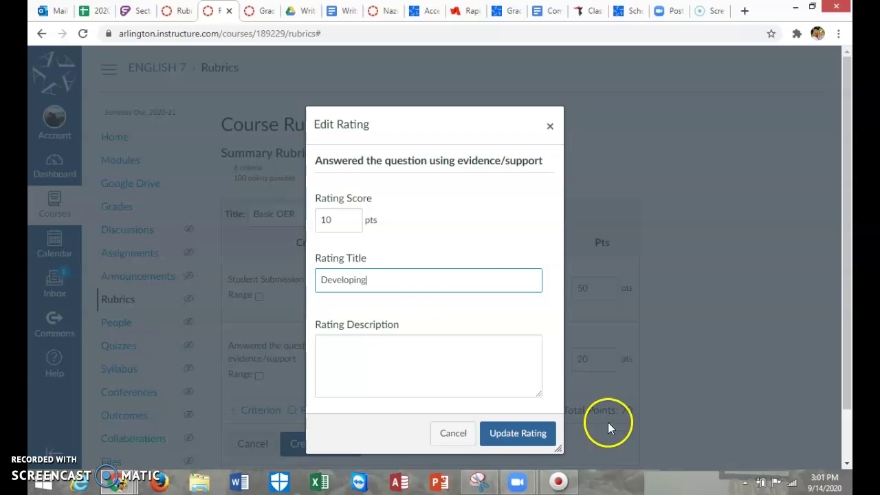
left_click(540, 436)
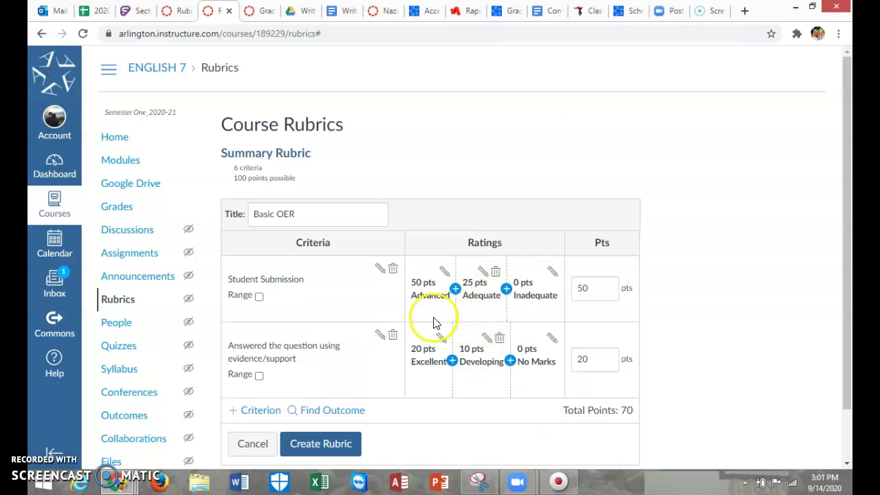
left_click(488, 339)
key("Tab")
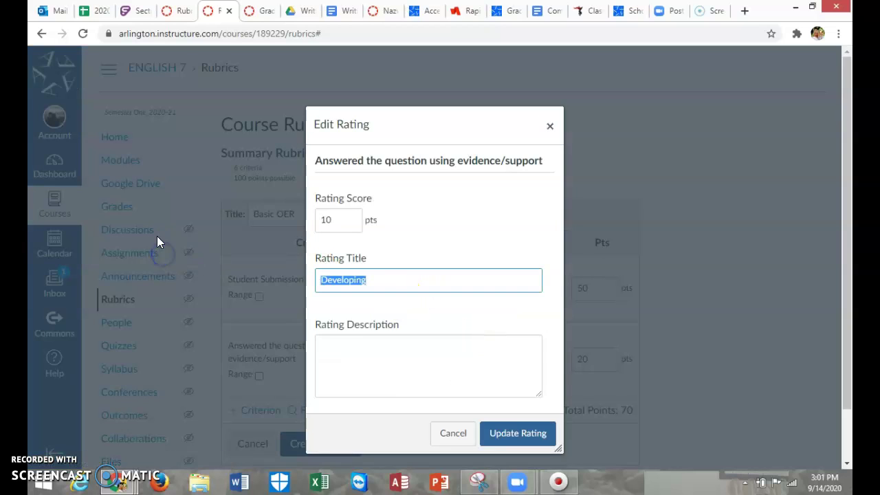
type("Adequate")
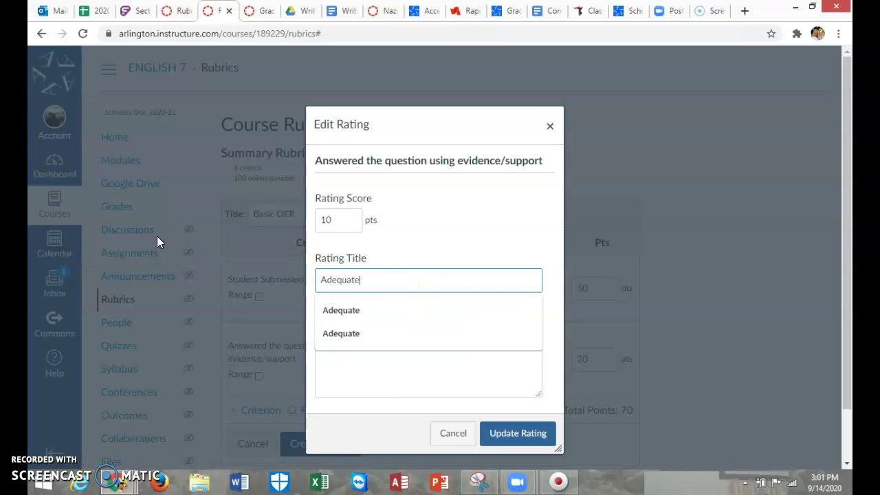
left_click(519, 435)
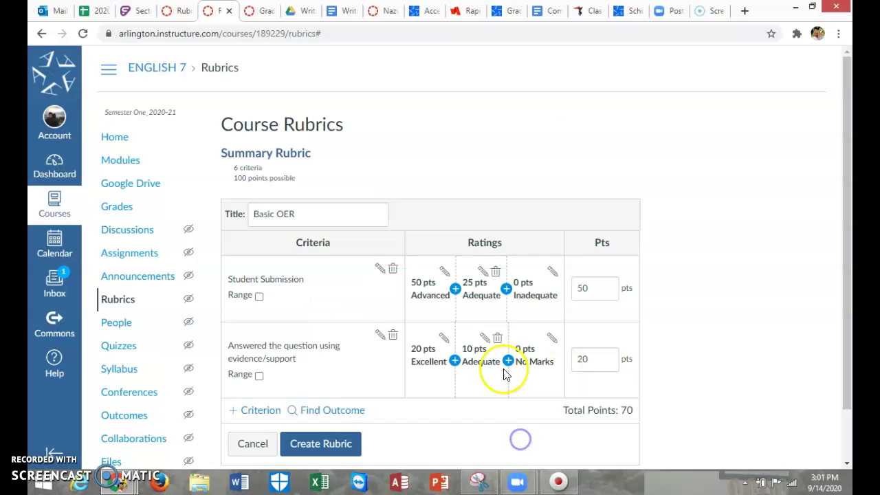
Rename the first criterion's 50-point Advanced rating to 'Excellent'
left_click(445, 337)
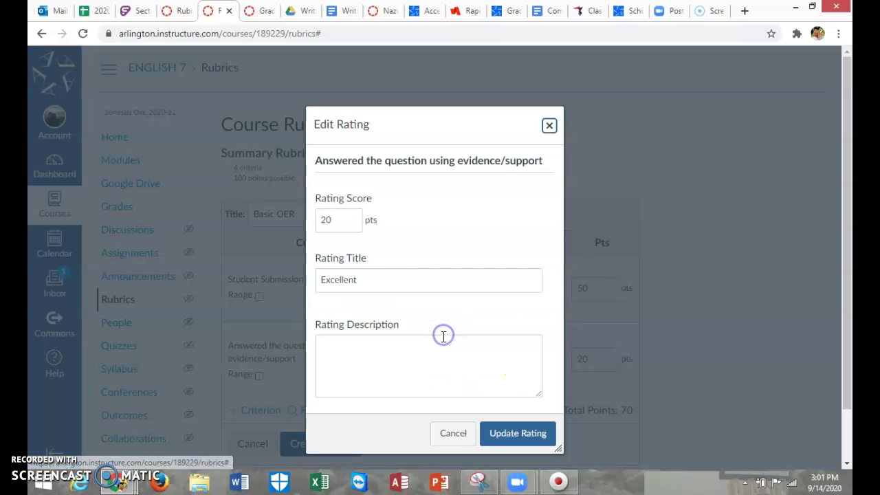
left_click(453, 433)
left_click(455, 288)
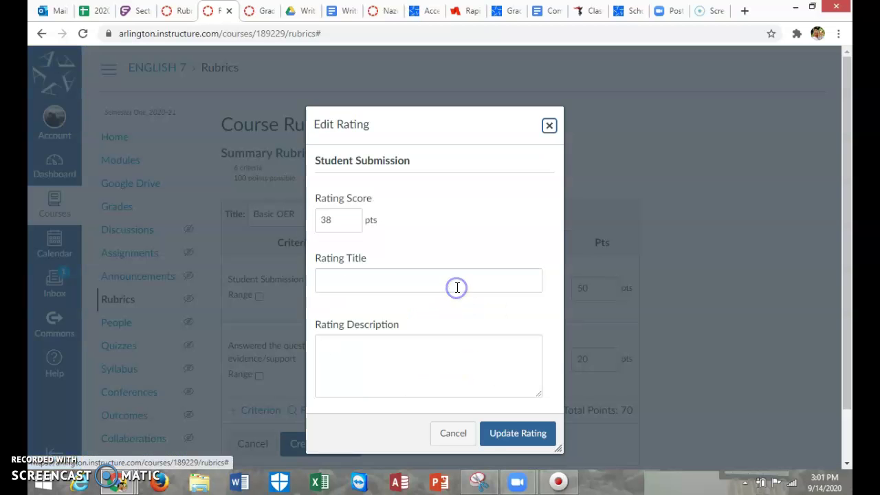
left_click(550, 125)
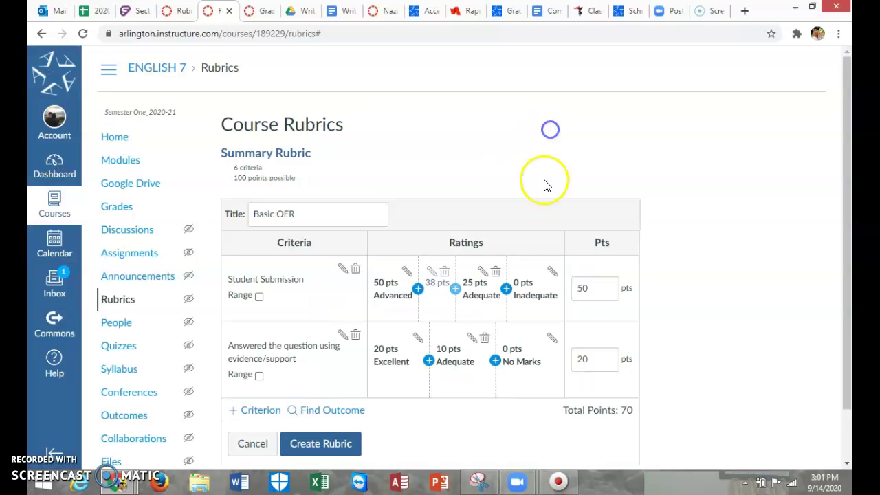
left_click(443, 272)
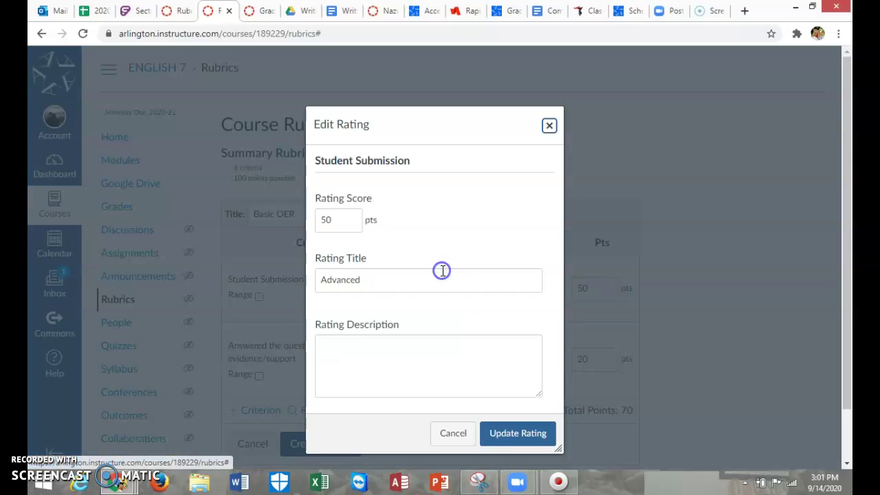
double_click(324, 280)
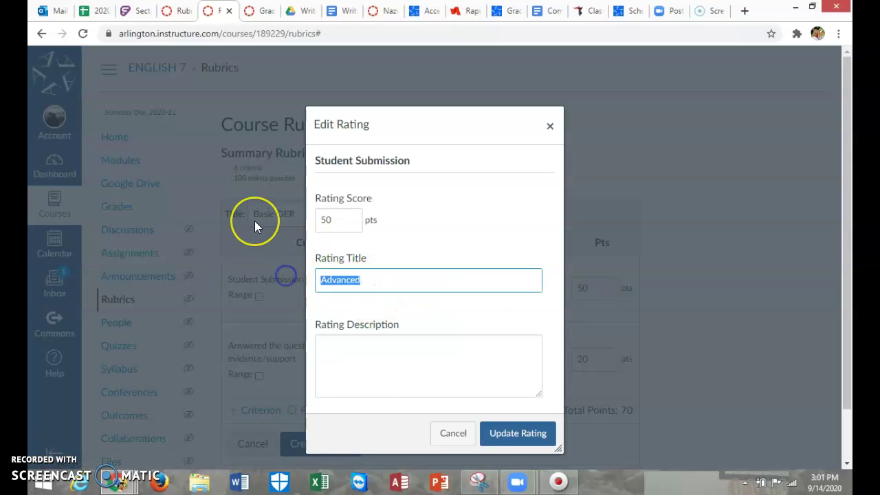
type("Excellent")
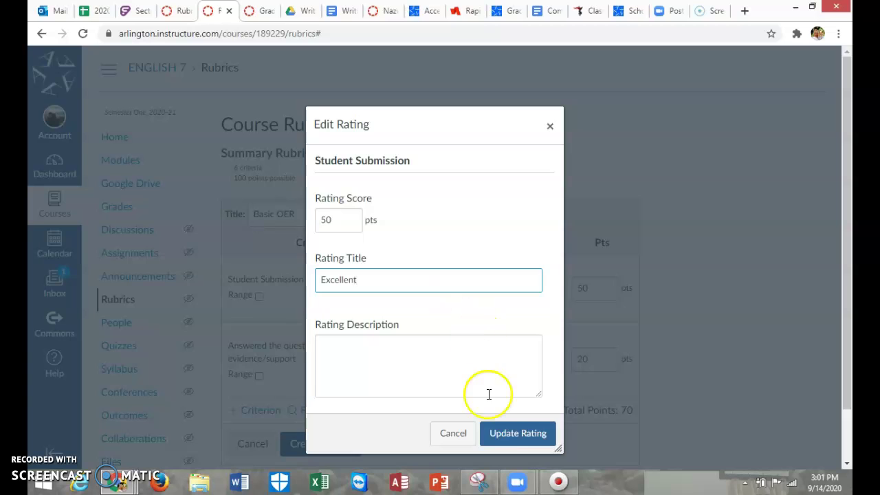
left_click(505, 434)
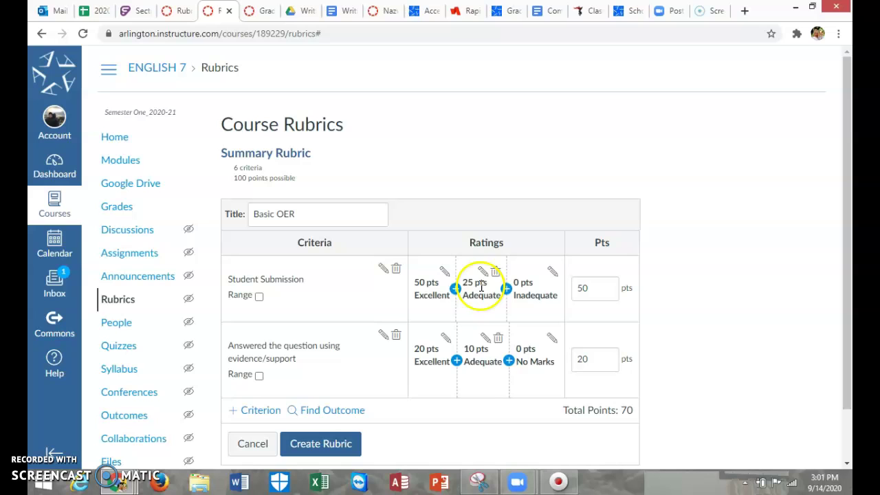
Rename the evidence criterion's 0 pts No Marks rating to 'Inadequate'
left_click(553, 338)
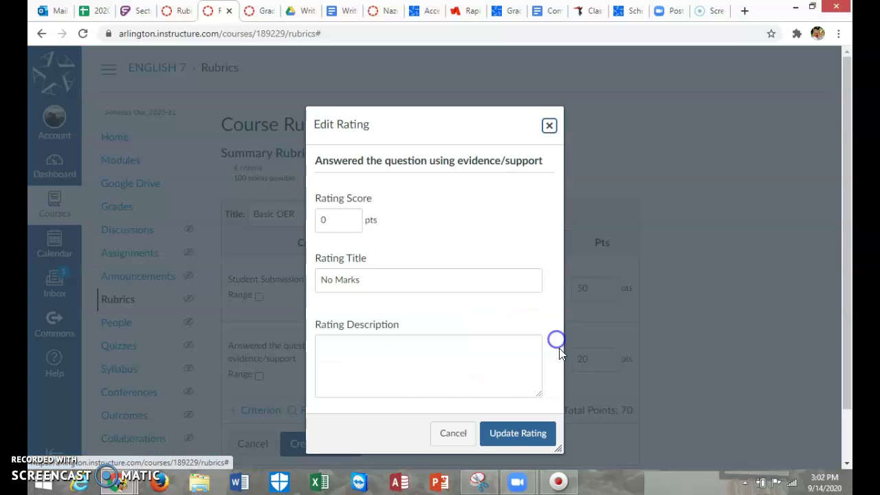
triple_click(382, 284)
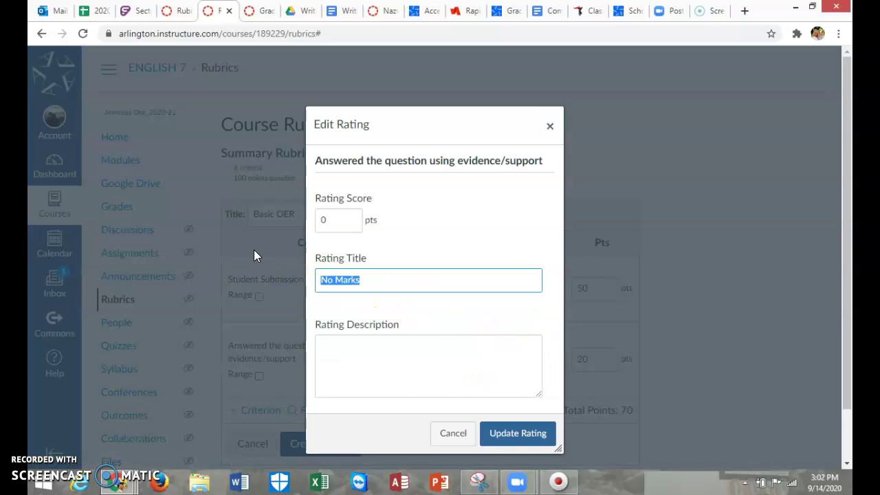
type("Inadequate")
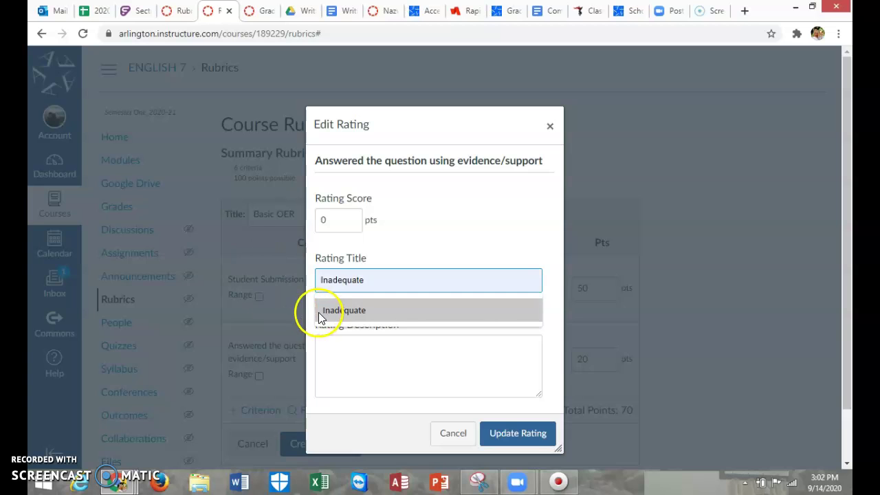
left_click(337, 310)
left_click(521, 434)
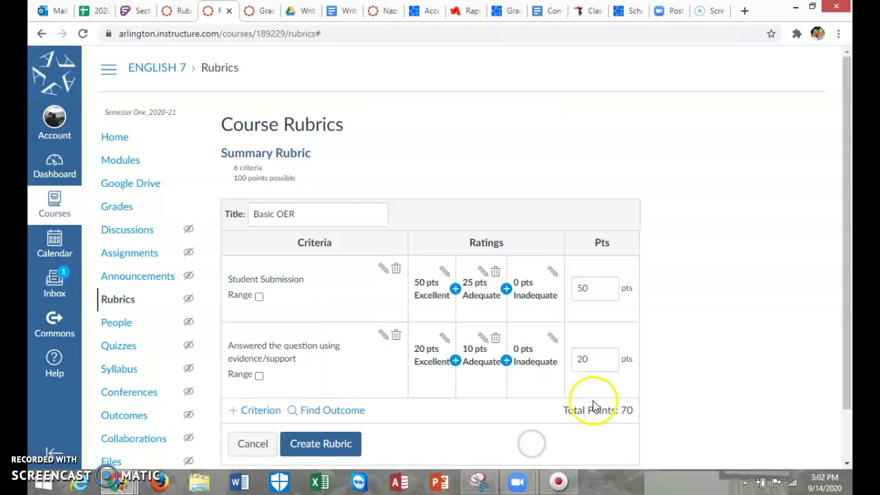
Add a criterion described 'Answered the question in a complete sentence'
left_click(261, 410)
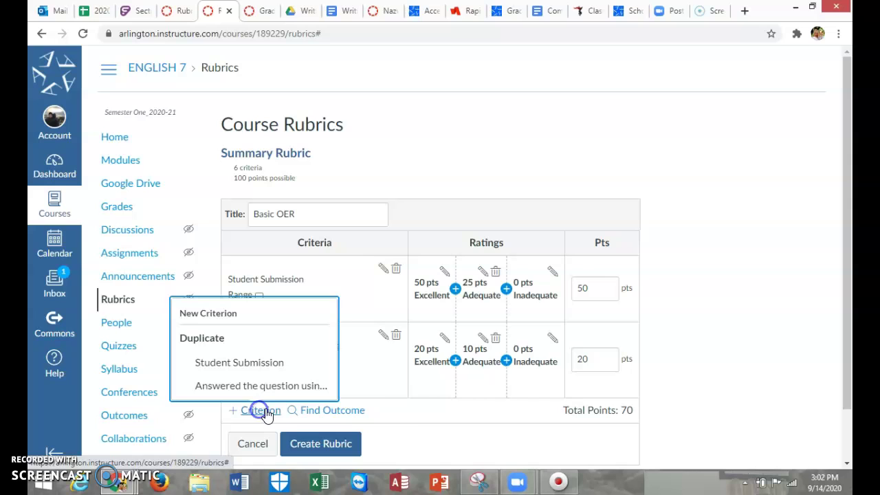
left_click(232, 319)
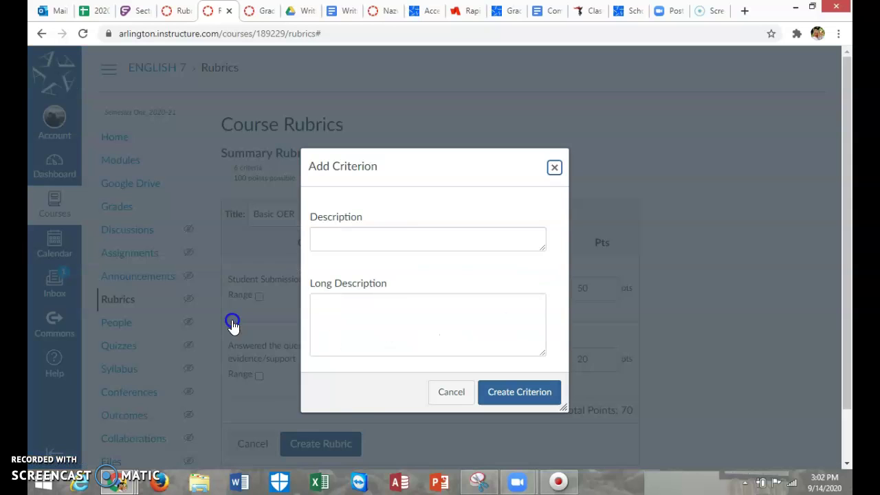
left_click(371, 240)
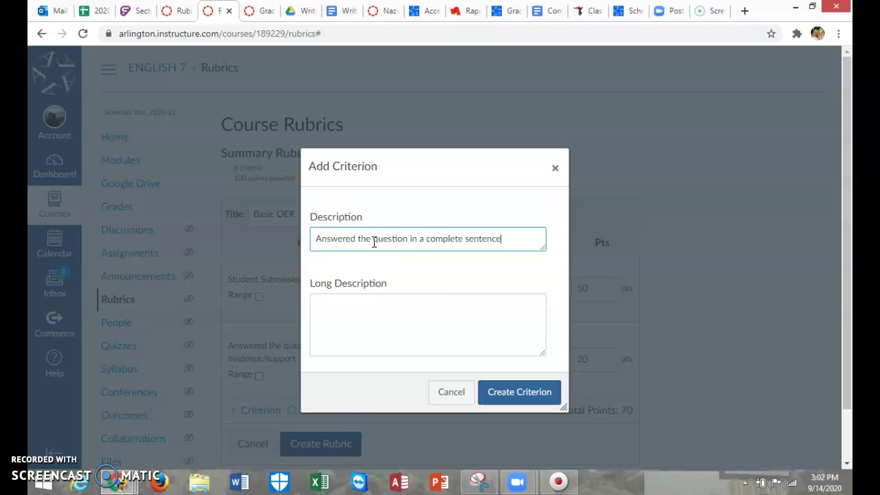
left_click(512, 395)
Change the complete-sentence criterion's top rating to 10 pts 'Excellent'
left_click(474, 414)
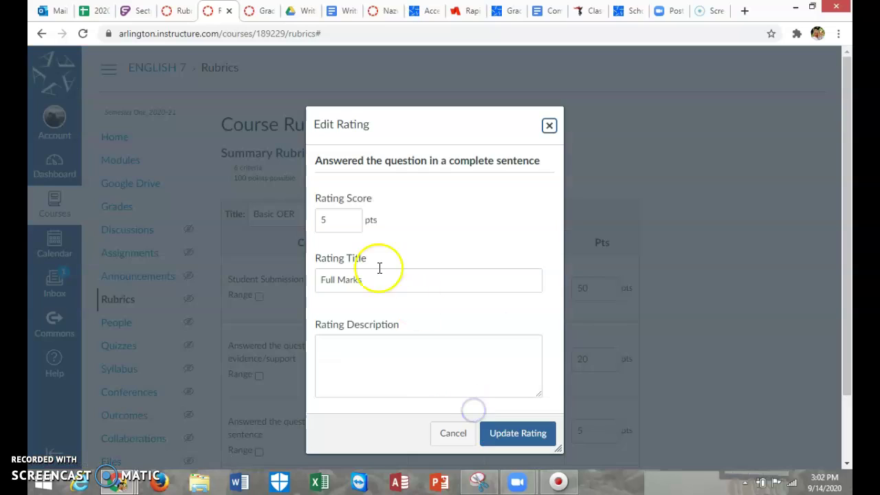
left_click_drag(340, 221, 290, 218)
type("10")
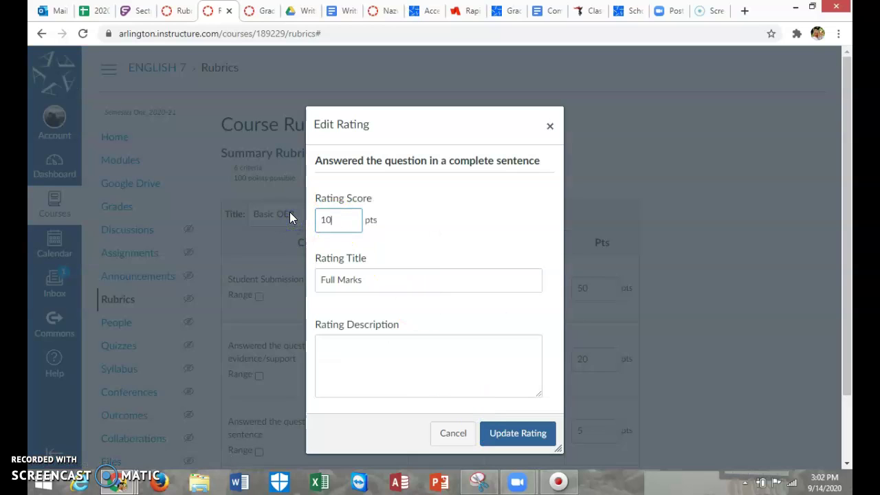
left_click_drag(367, 276, 253, 261)
type("Excellent")
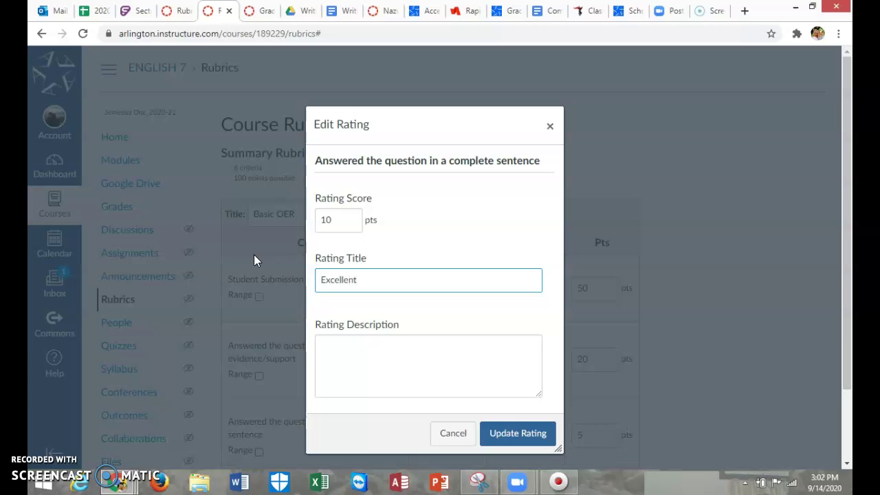
left_click(498, 434)
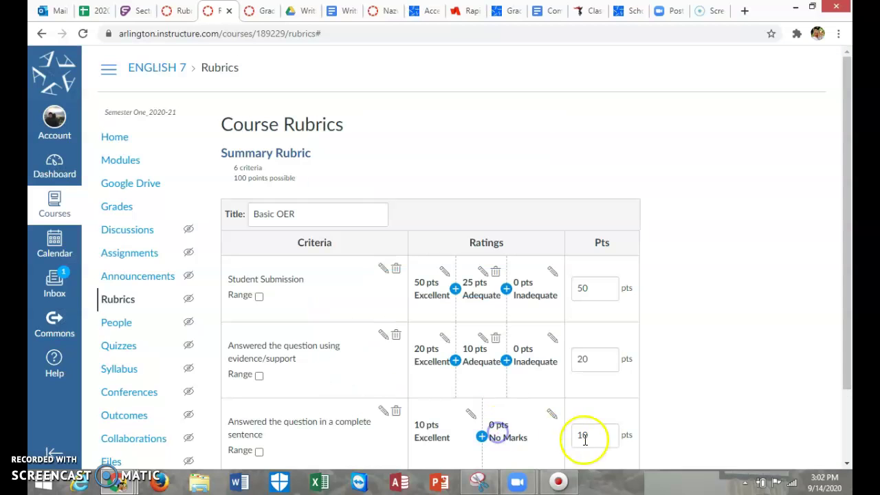
Change the No Marks rating to 5 pts 'Adequate'
left_click(552, 416)
left_click_drag(334, 220, 308, 220)
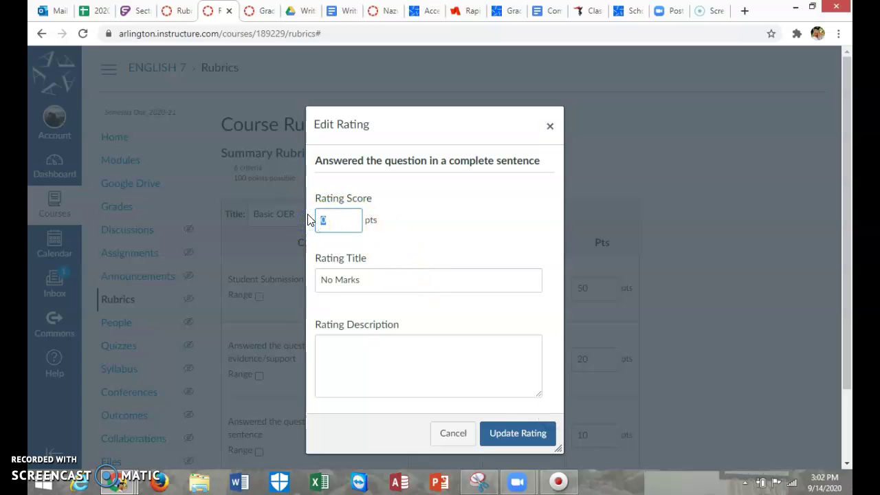
type("5")
left_click(340, 251)
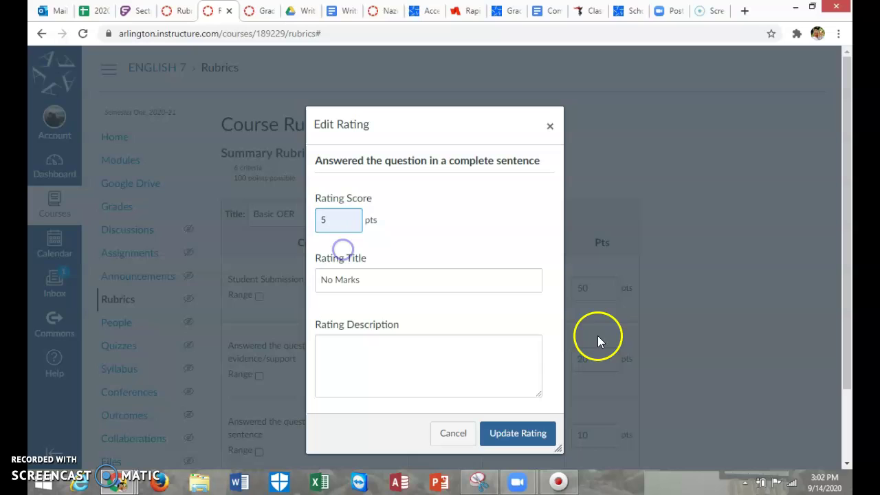
left_click_drag(361, 281, 258, 282)
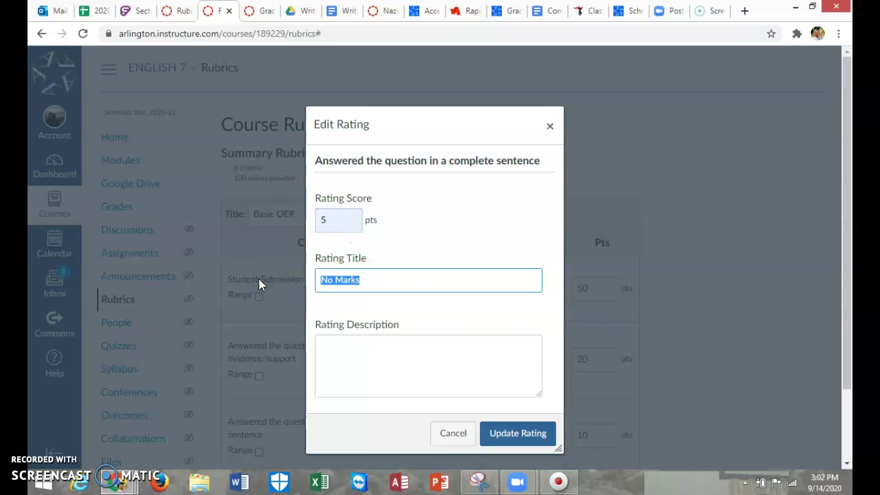
type("Adequate")
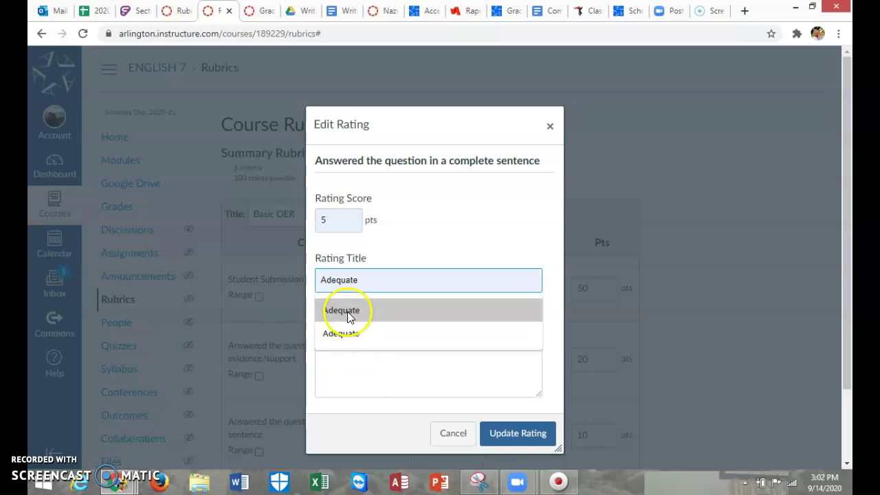
left_click(349, 312)
left_click(524, 438)
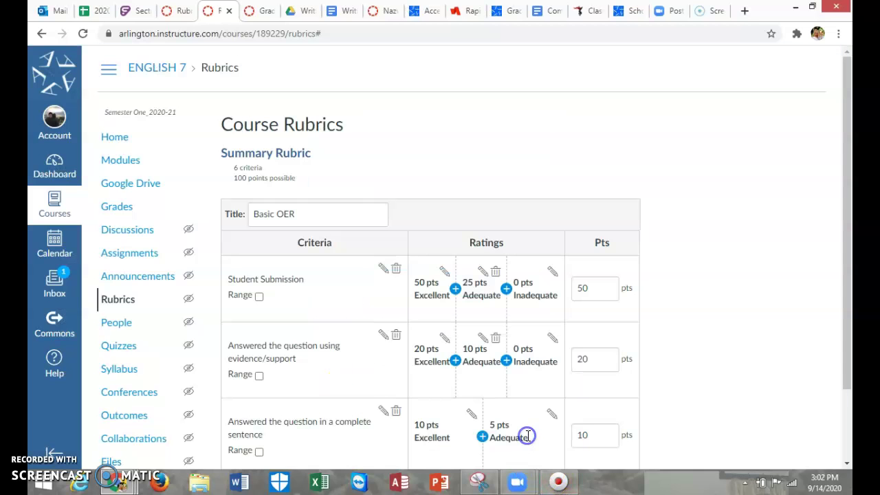
left_click(552, 414)
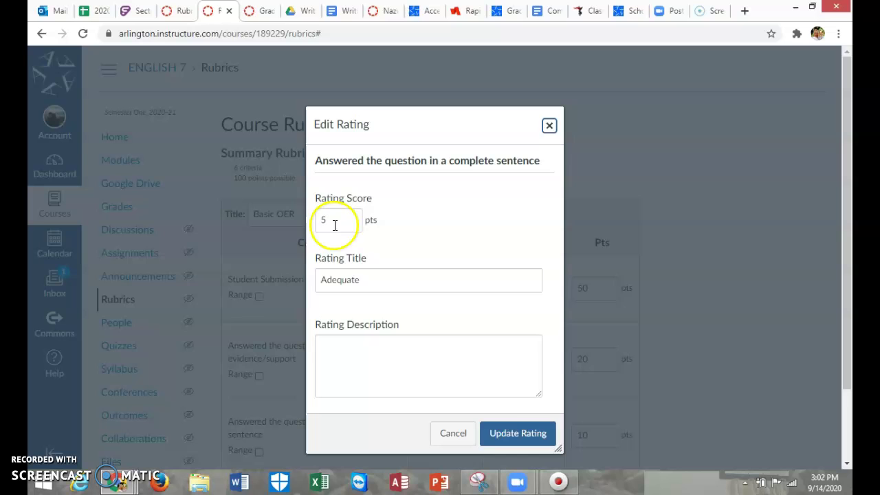
left_click_drag(334, 221, 257, 224)
type("0")
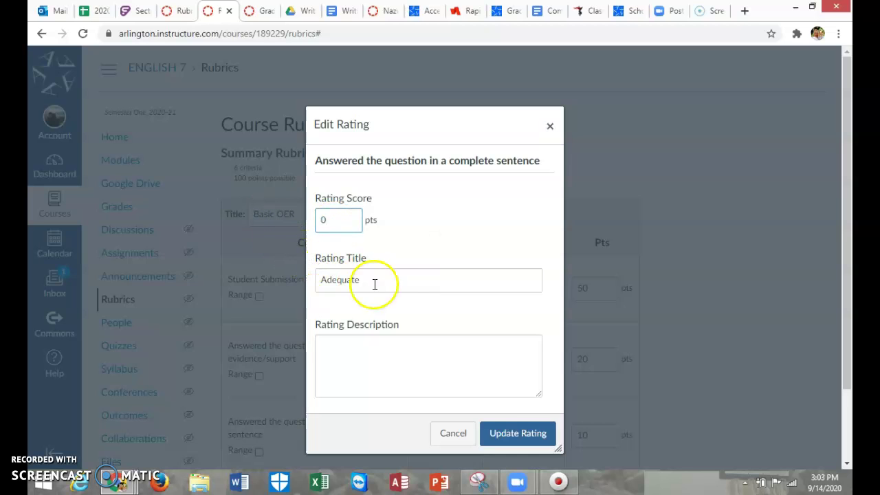
left_click(550, 126)
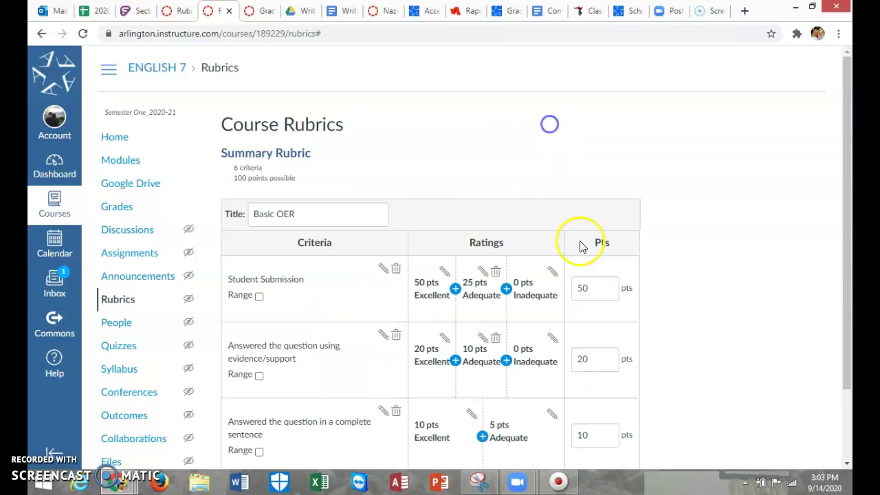
Insert a new 'Inadequate' rating between Excellent and Adequate
left_click(483, 438)
left_click_drag(344, 222, 294, 215)
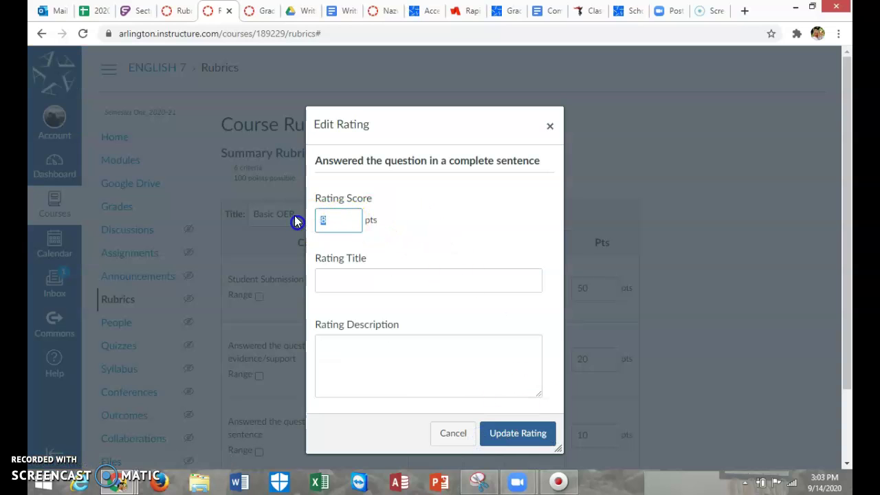
type("0")
left_click(337, 291)
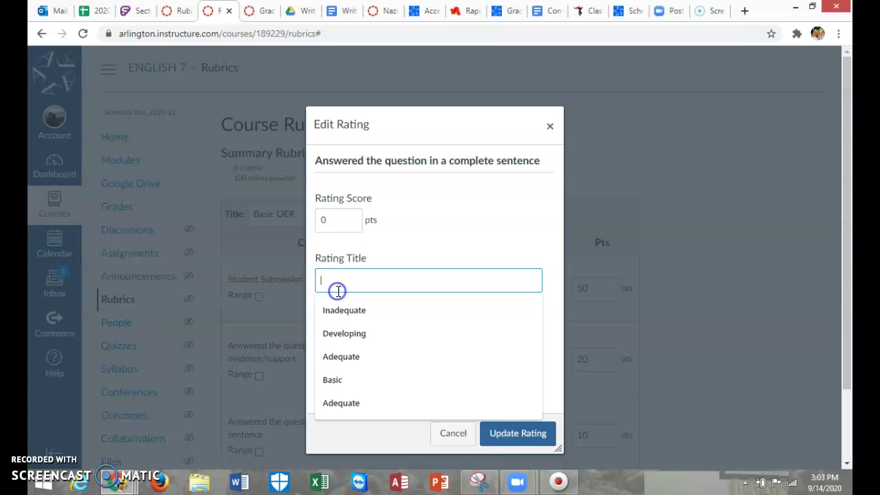
type("In")
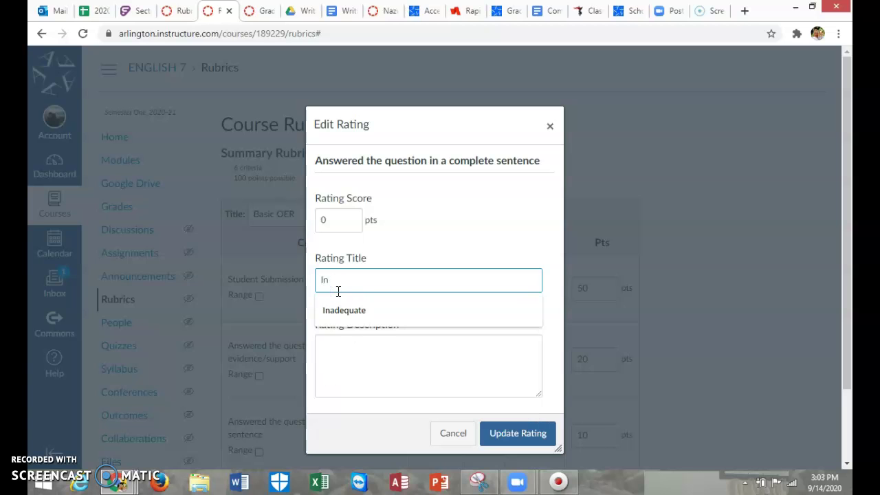
left_click(338, 315)
left_click(485, 430)
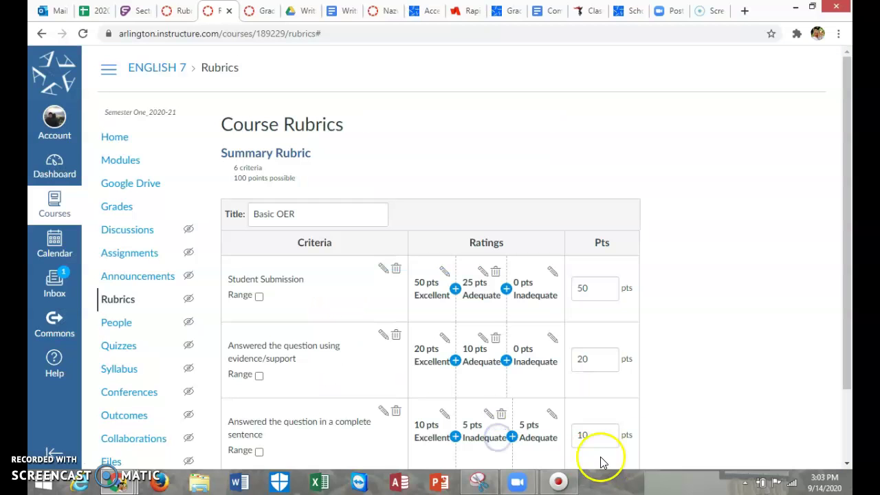
Set the last rating's score to 0 and close the remaining rating editors
left_click(552, 417)
double_click(350, 221)
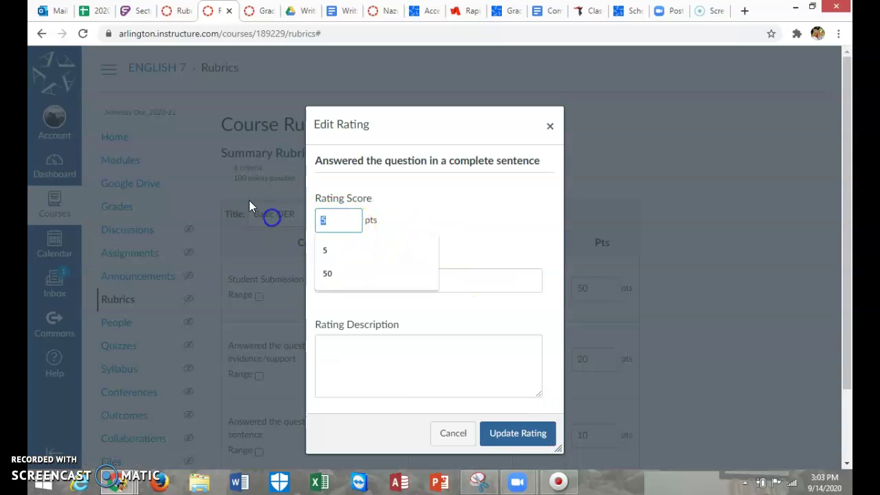
type("0")
left_click(506, 437)
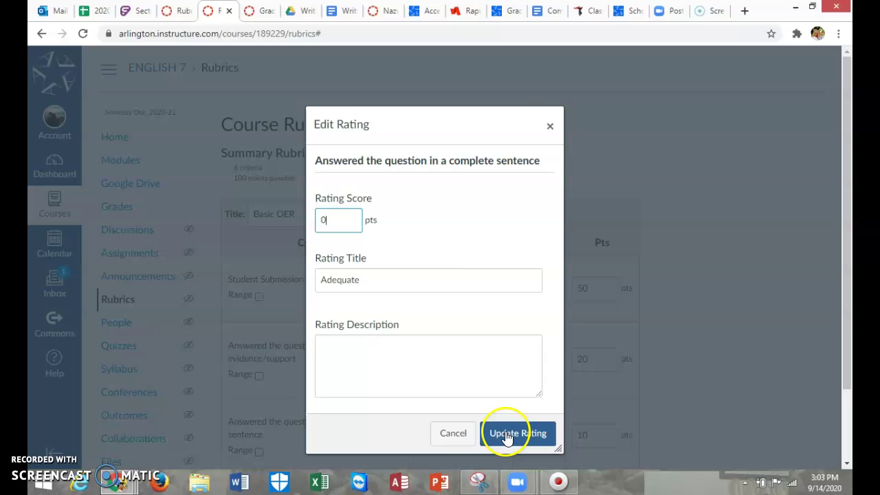
left_click(550, 126)
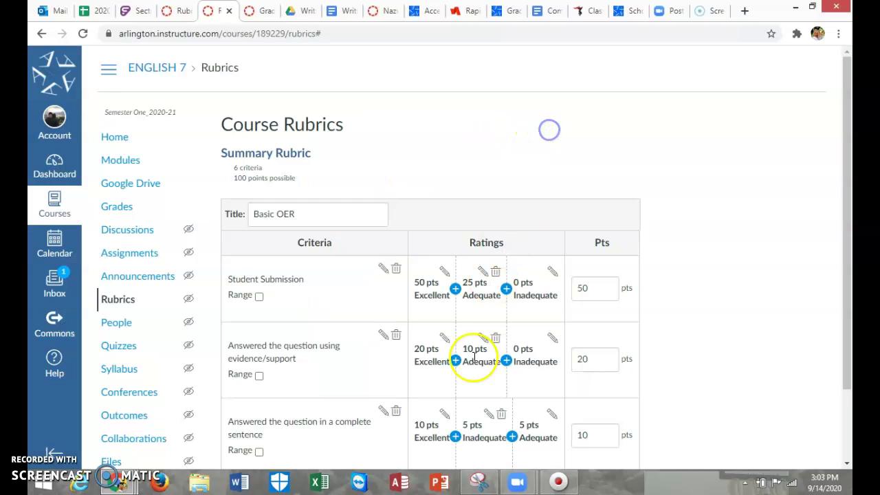
left_click(488, 413)
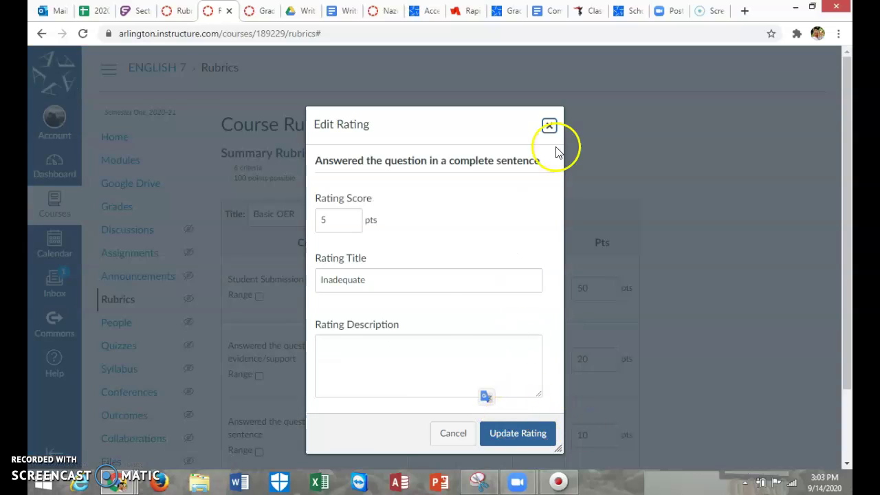
left_click(550, 126)
scroll(628, 381, "down", 2)
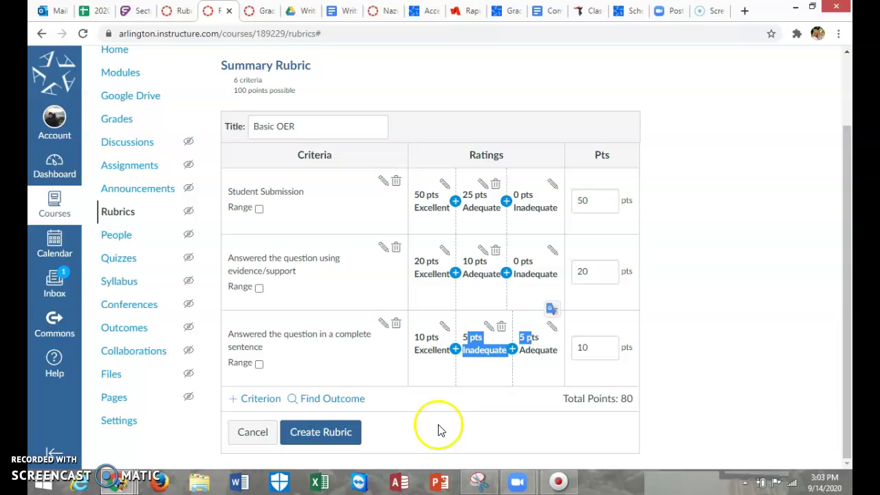
Create the rubric, then visit Grades and the ENGLISH 7 home page before returning to Rubrics
left_click(320, 438)
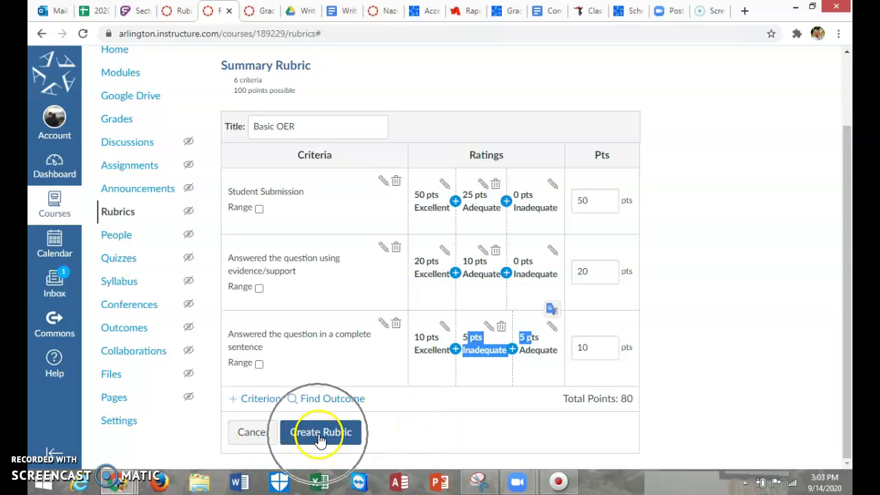
left_click(320, 432)
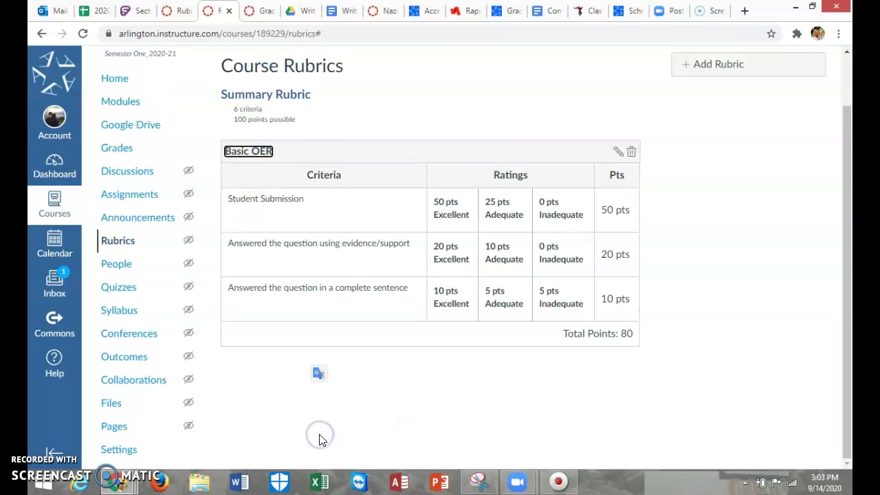
left_click(125, 147)
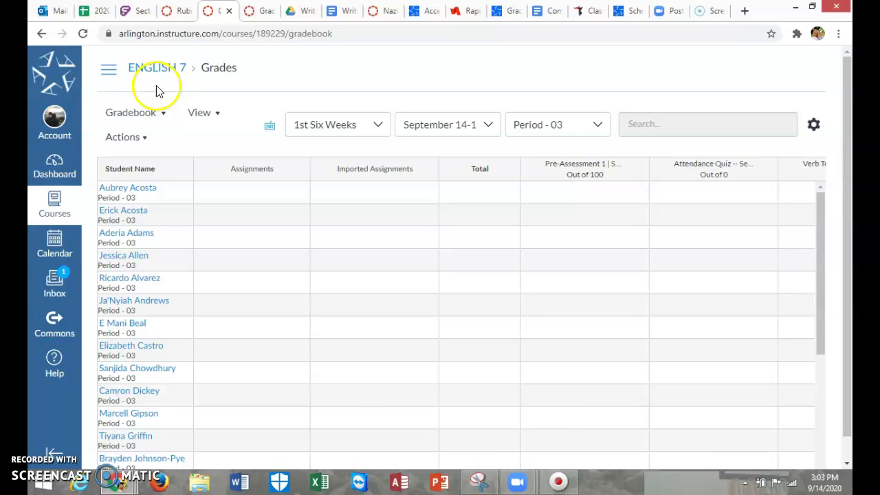
left_click(157, 69)
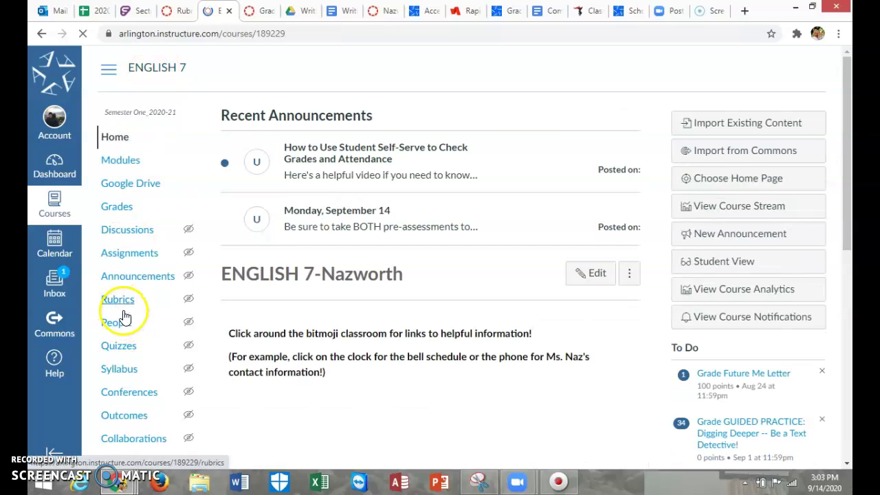
left_click(122, 301)
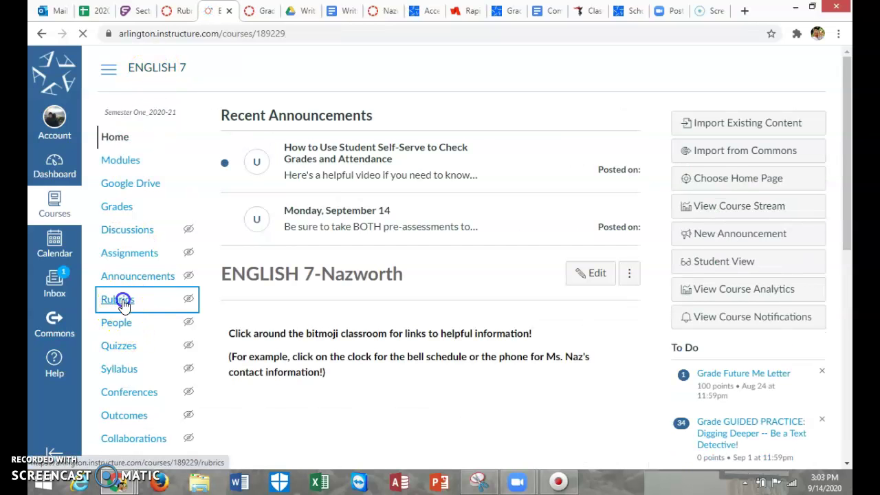